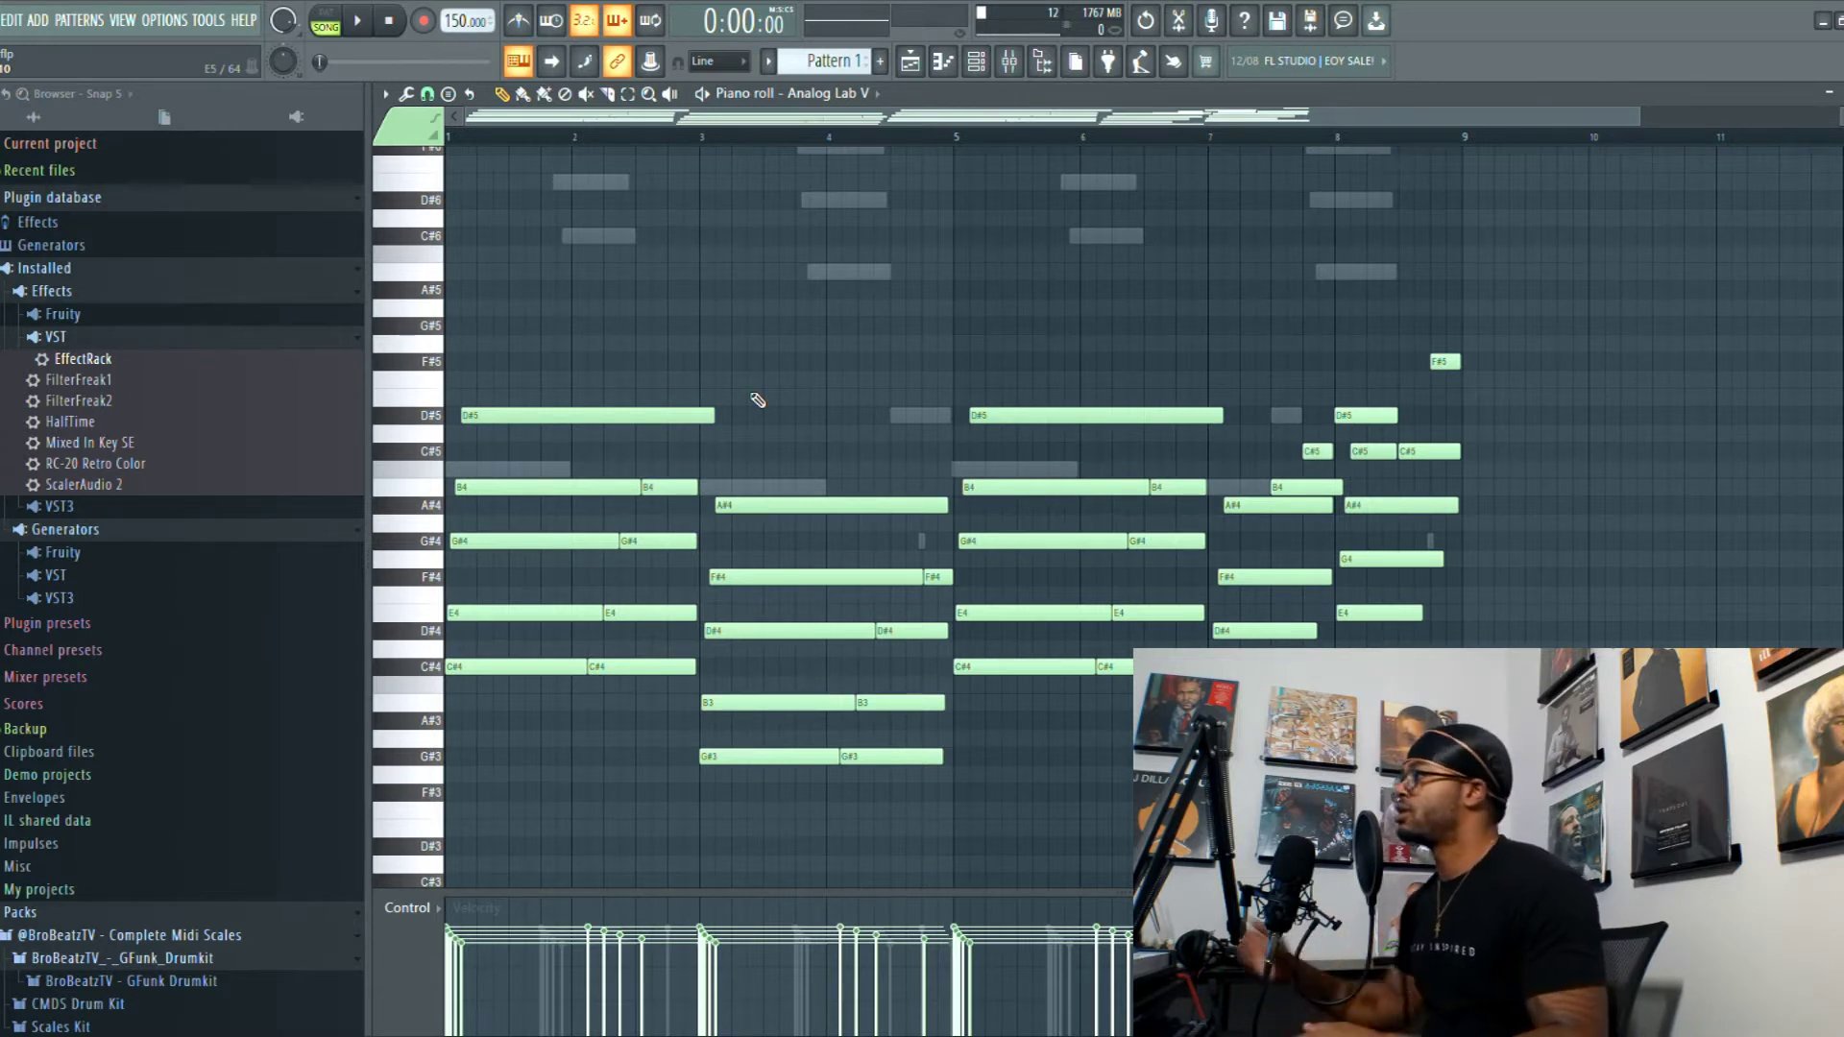
Step: Check the instrument preset loaded in the first Analog Lab V channel, play its chords and select all its notes
click(976, 61)
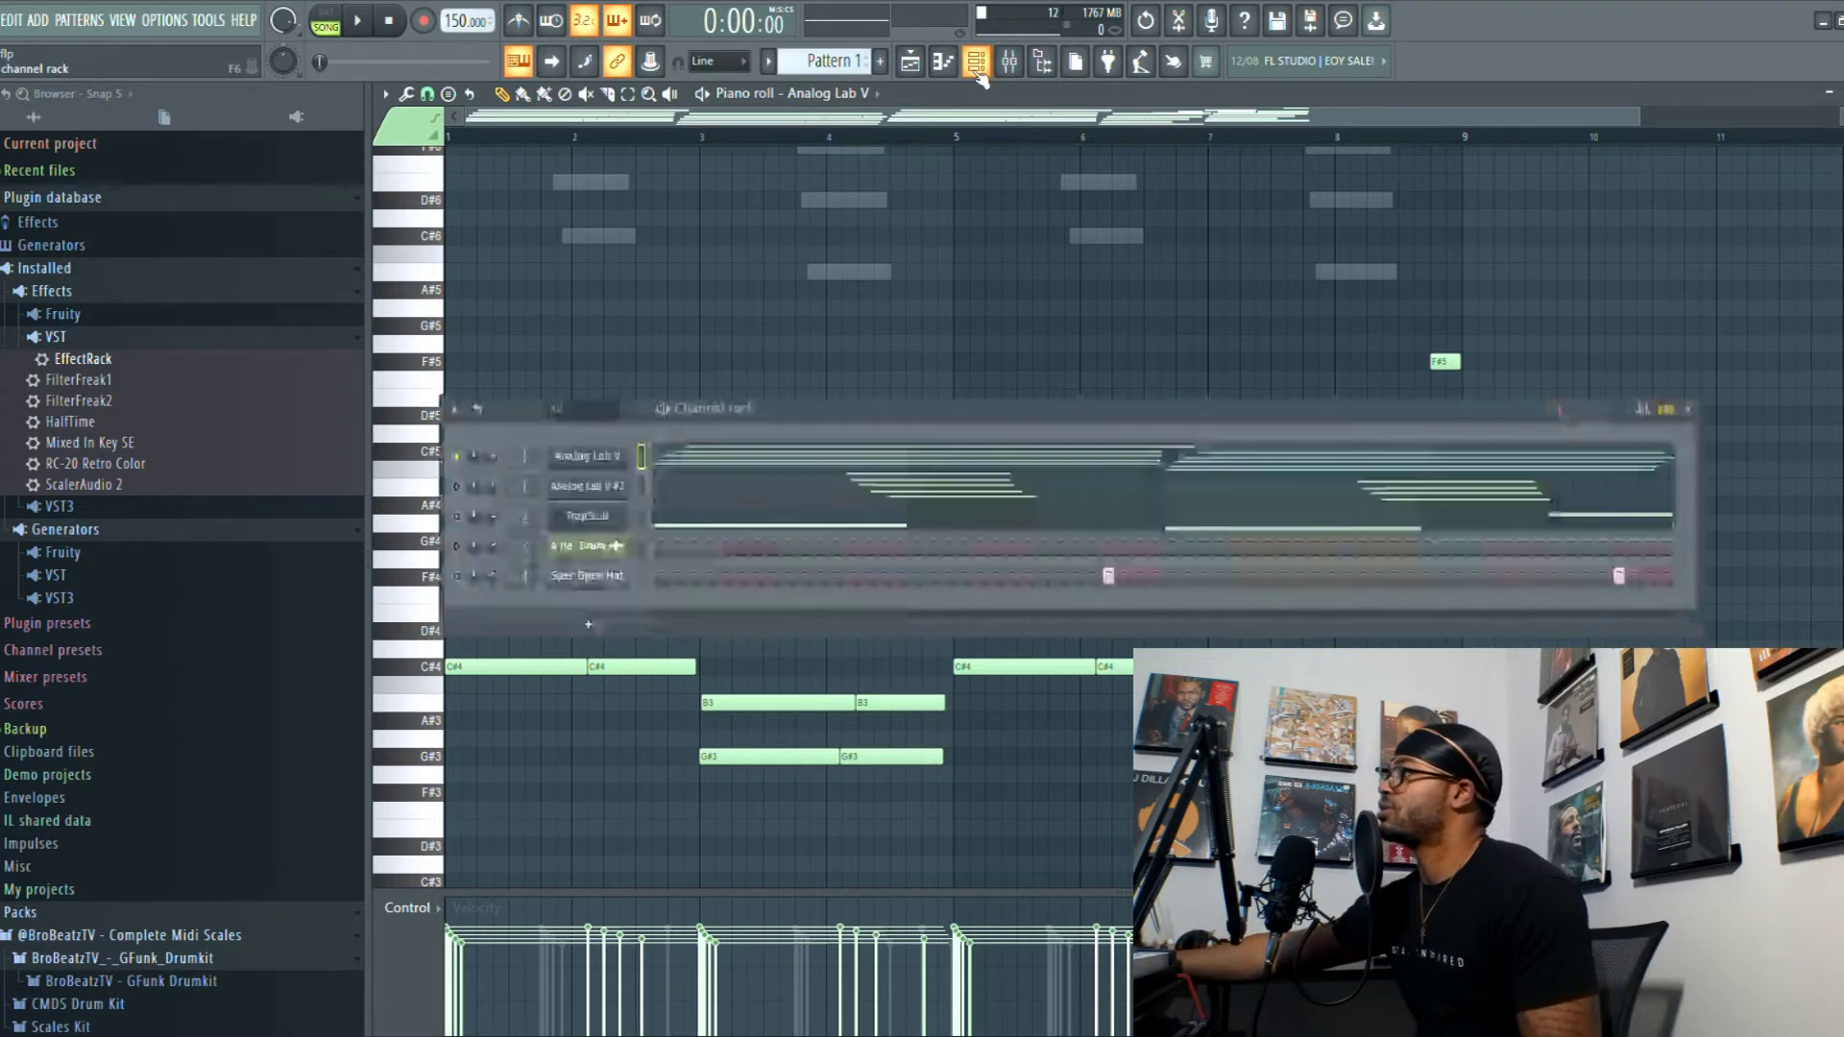
click(589, 460)
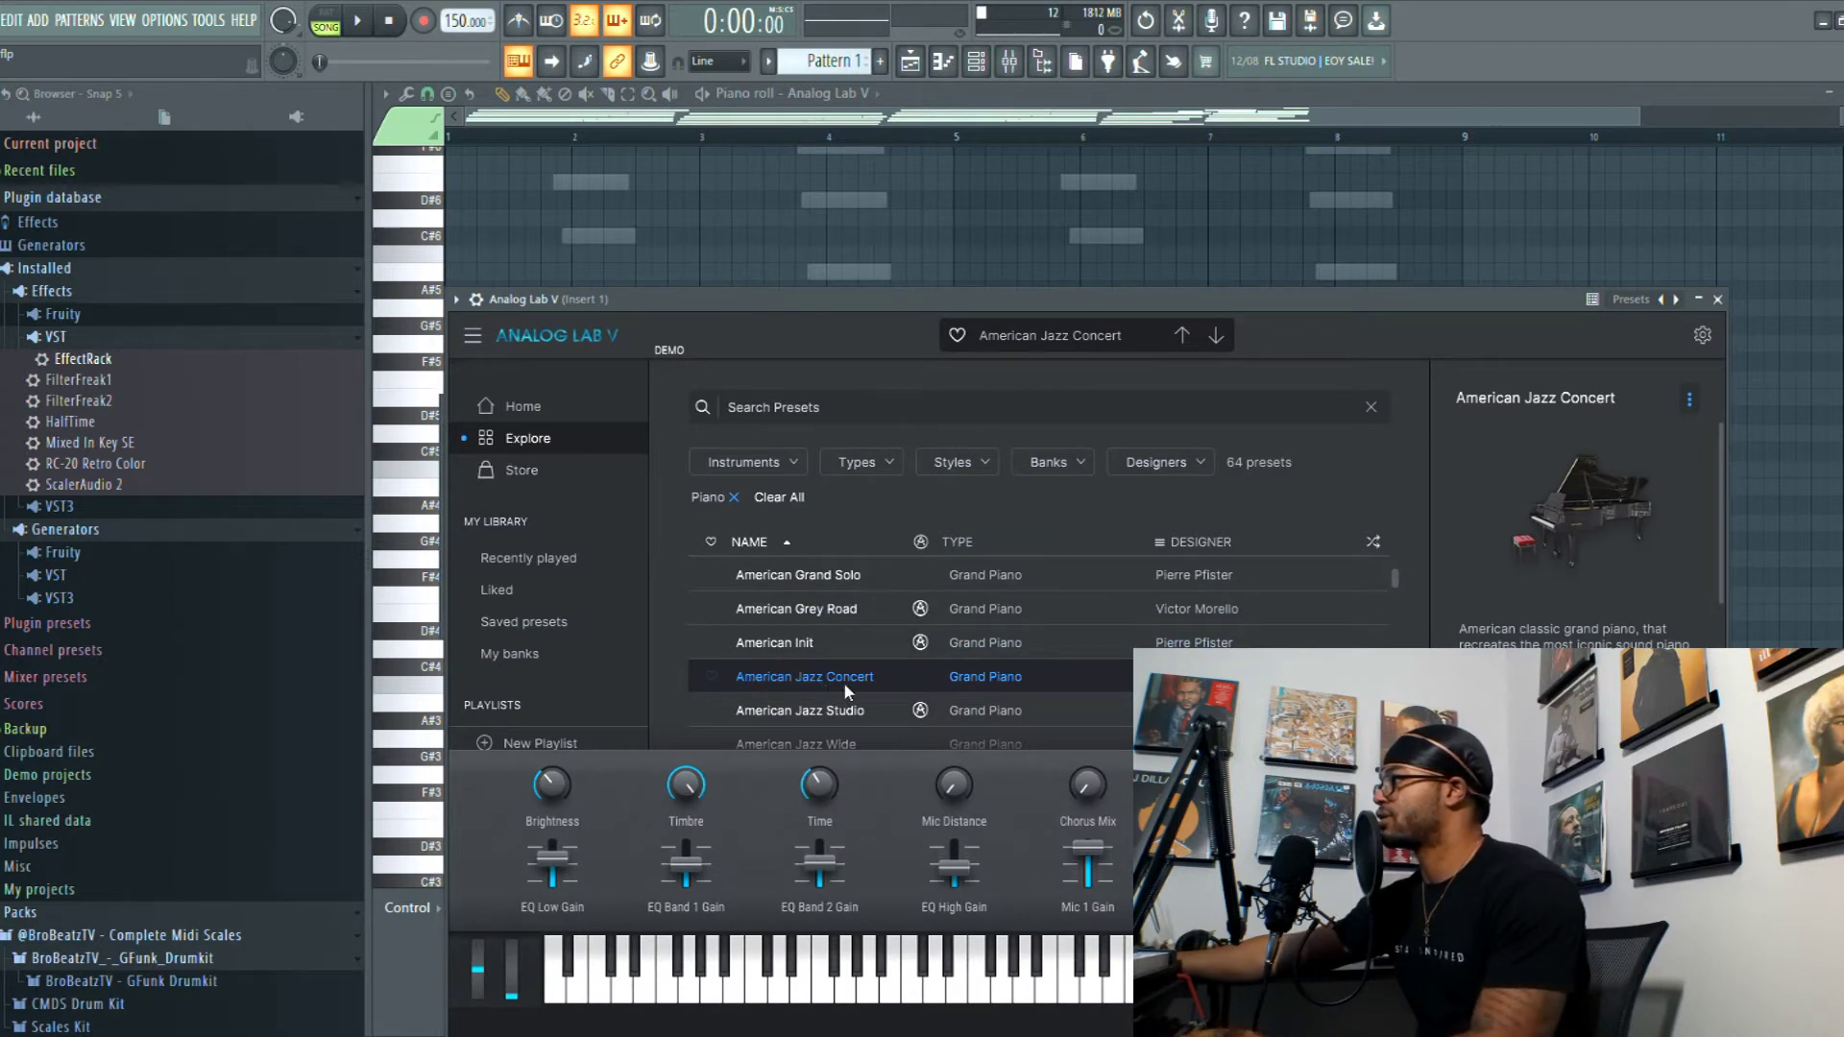
click(1718, 301)
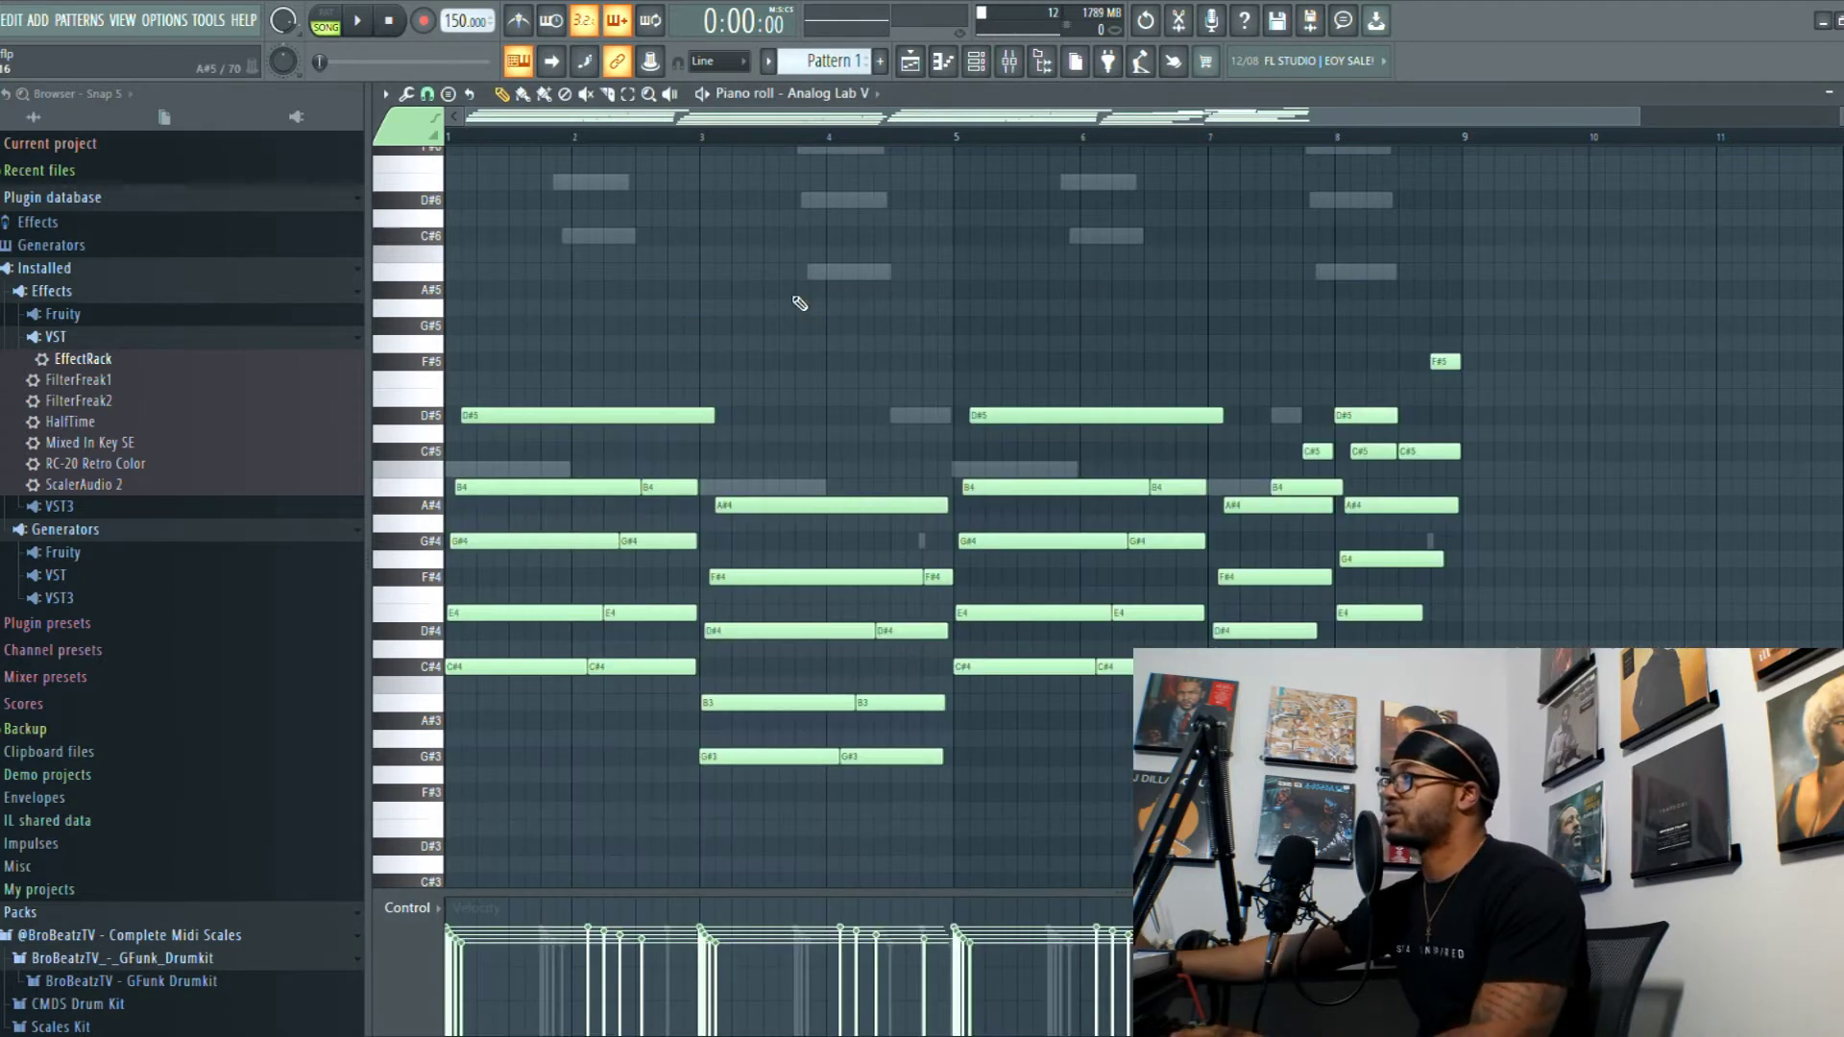
key(space)
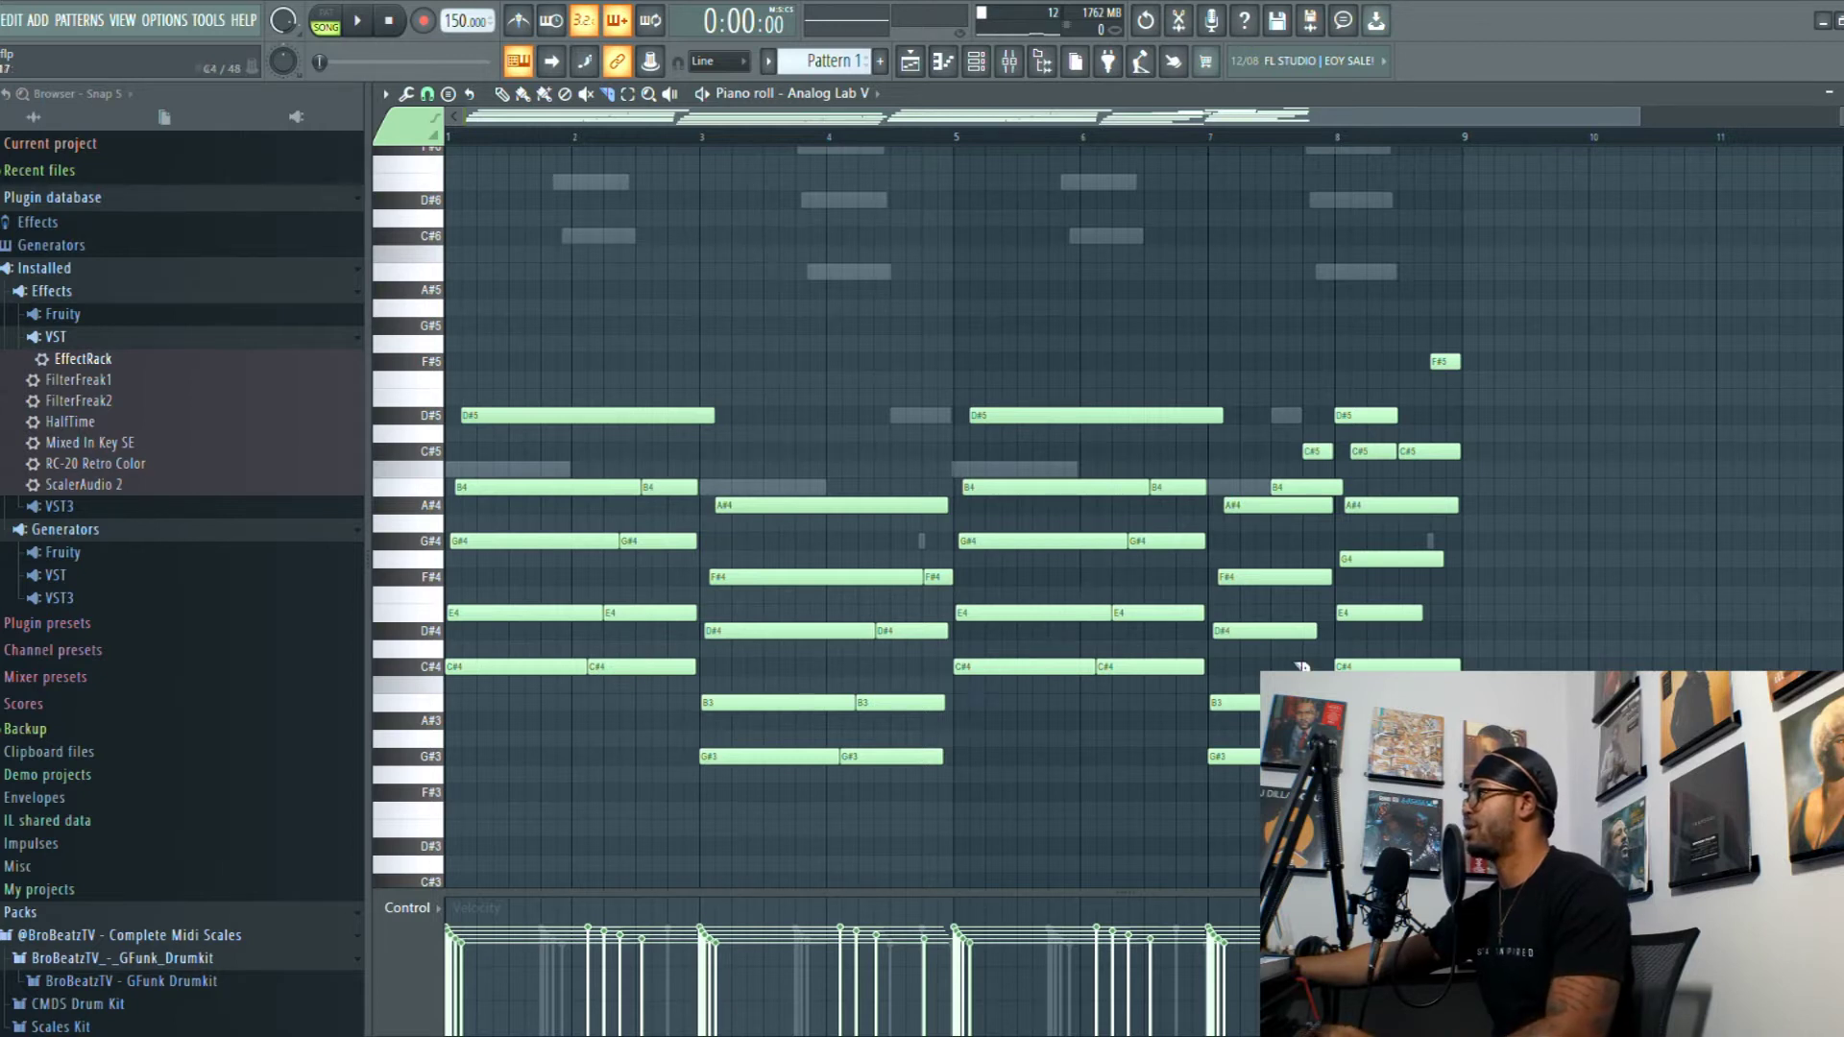
key(ctrl+a)
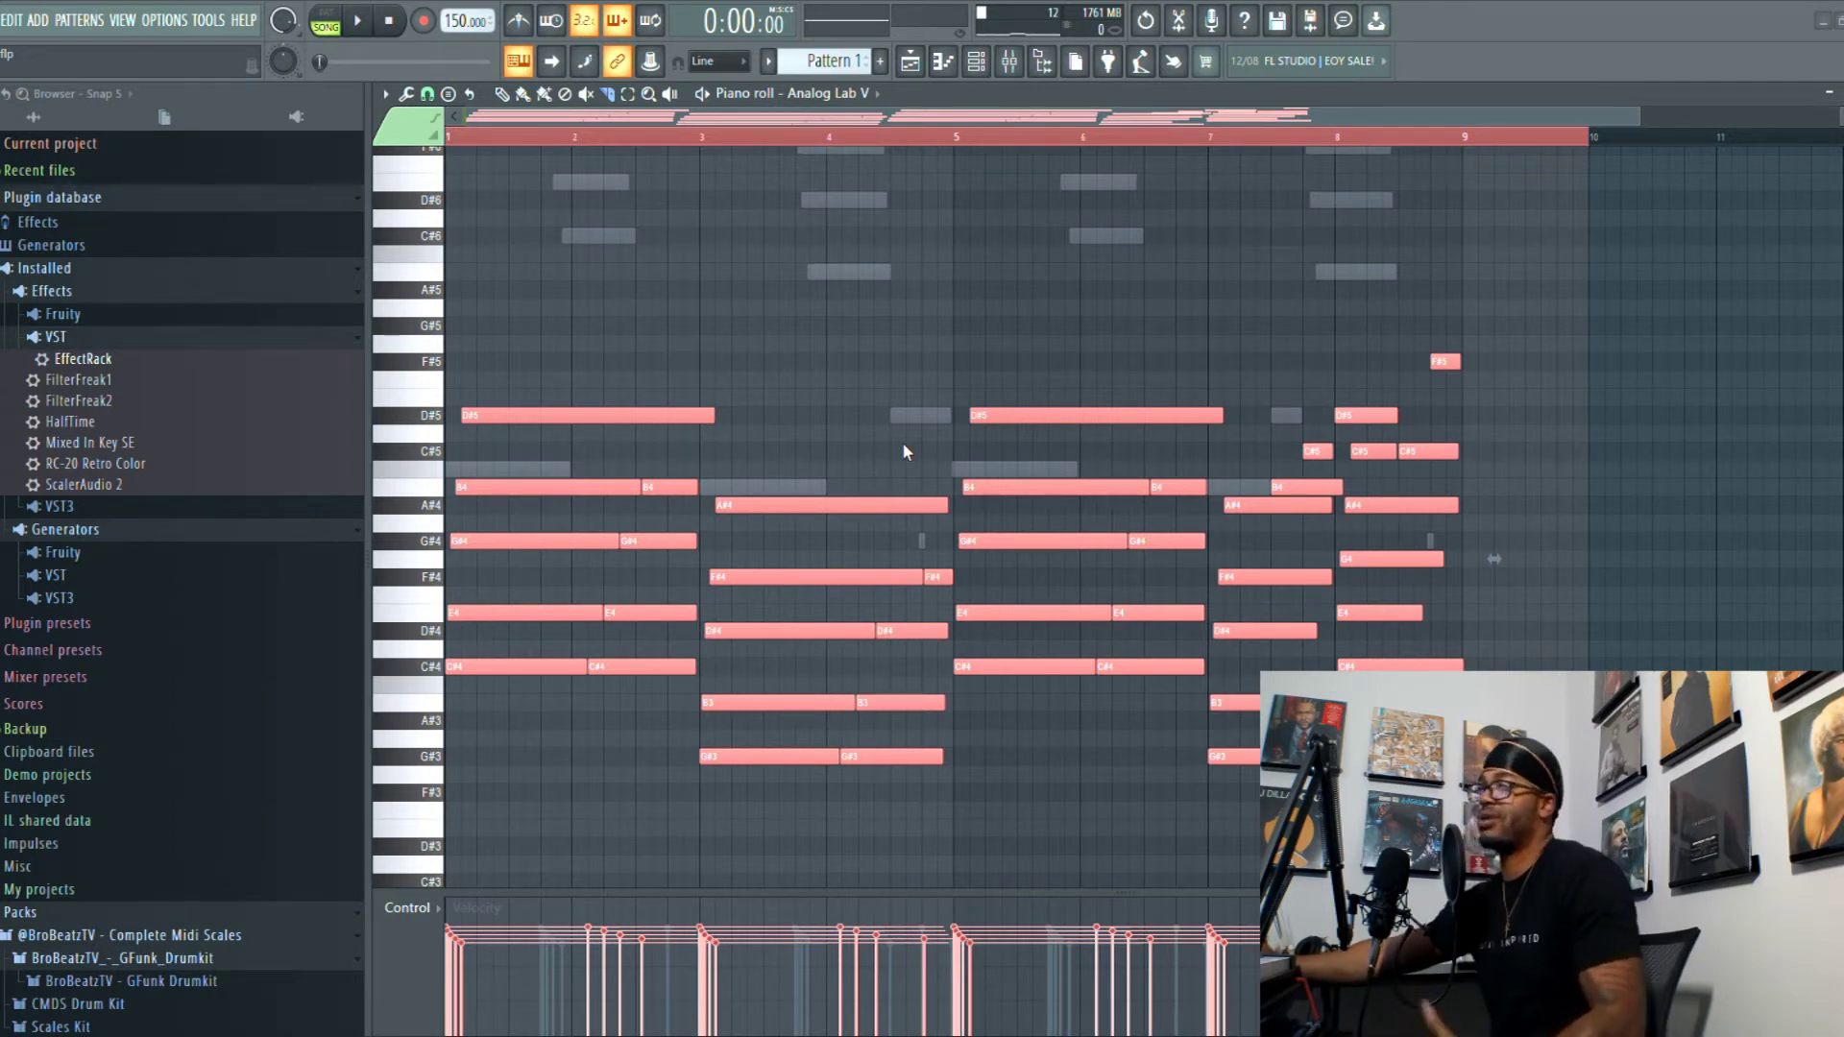
Step: Examine the settings of Fruity parametric EQ 2 and RC-20 Retro Color on mixer insert 1
key(F9)
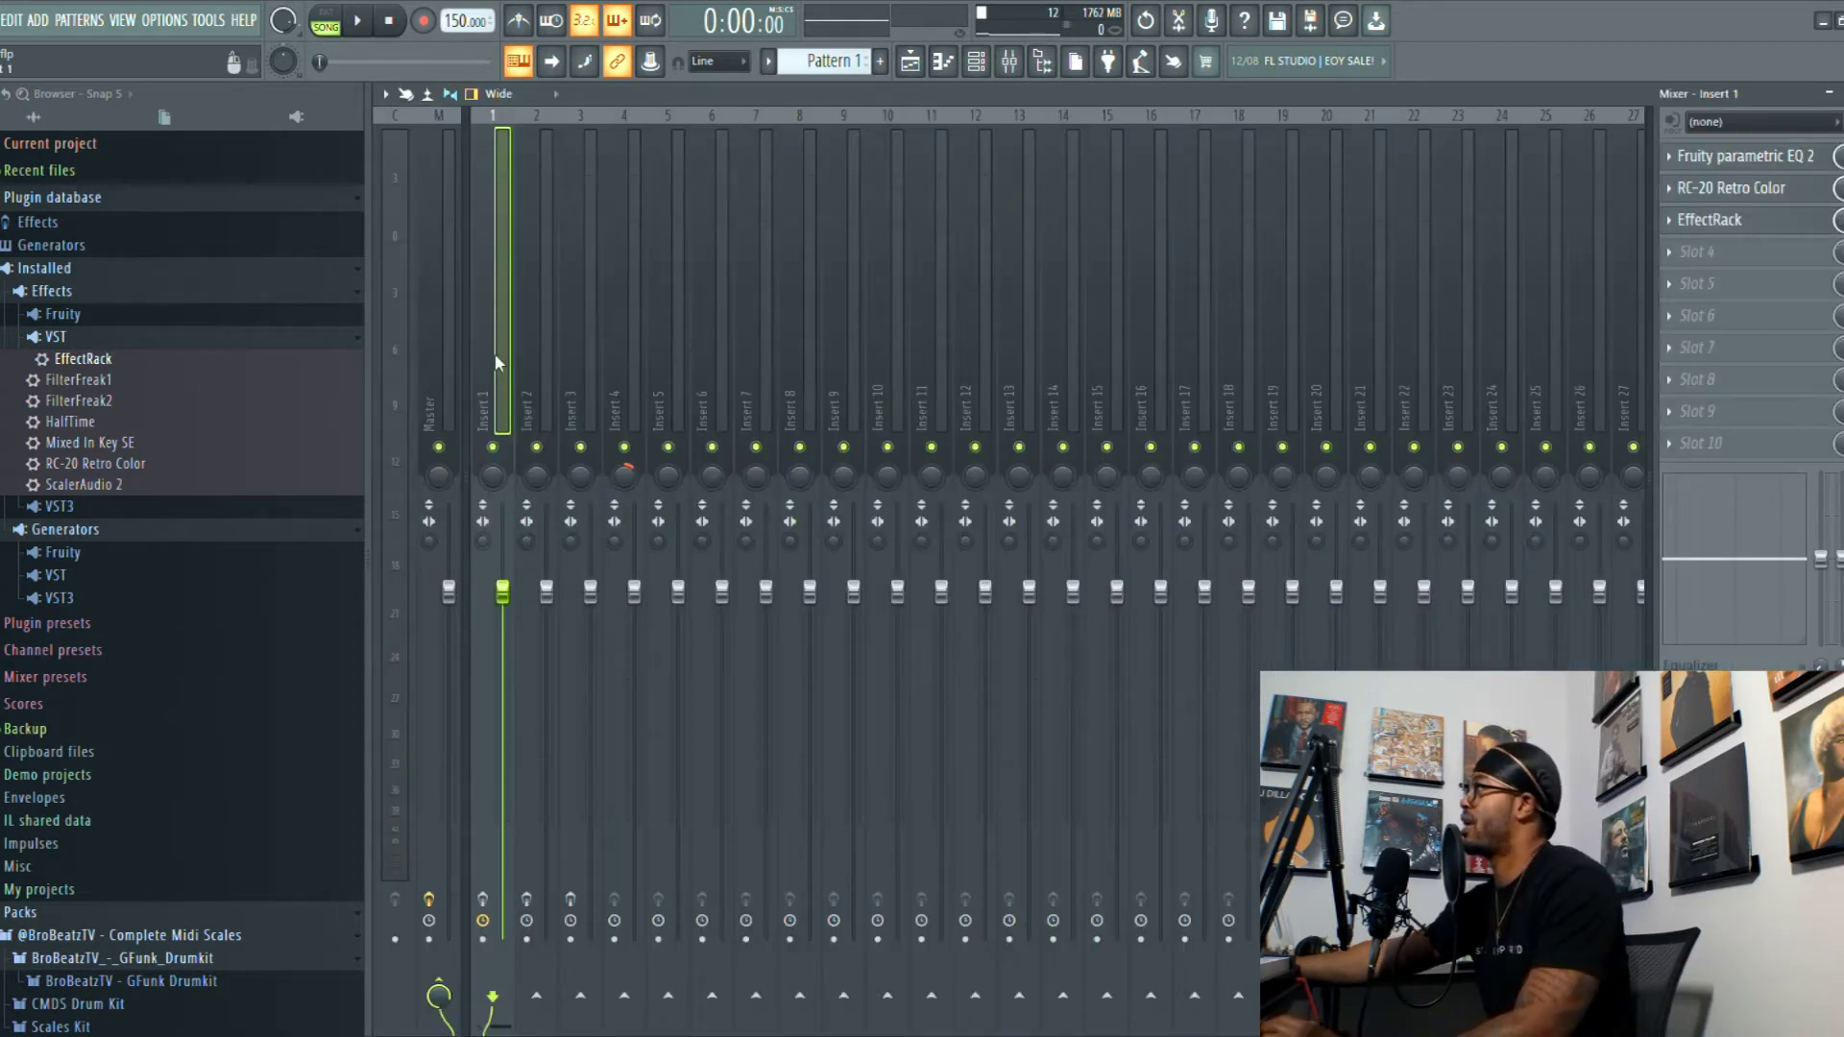
click(1738, 162)
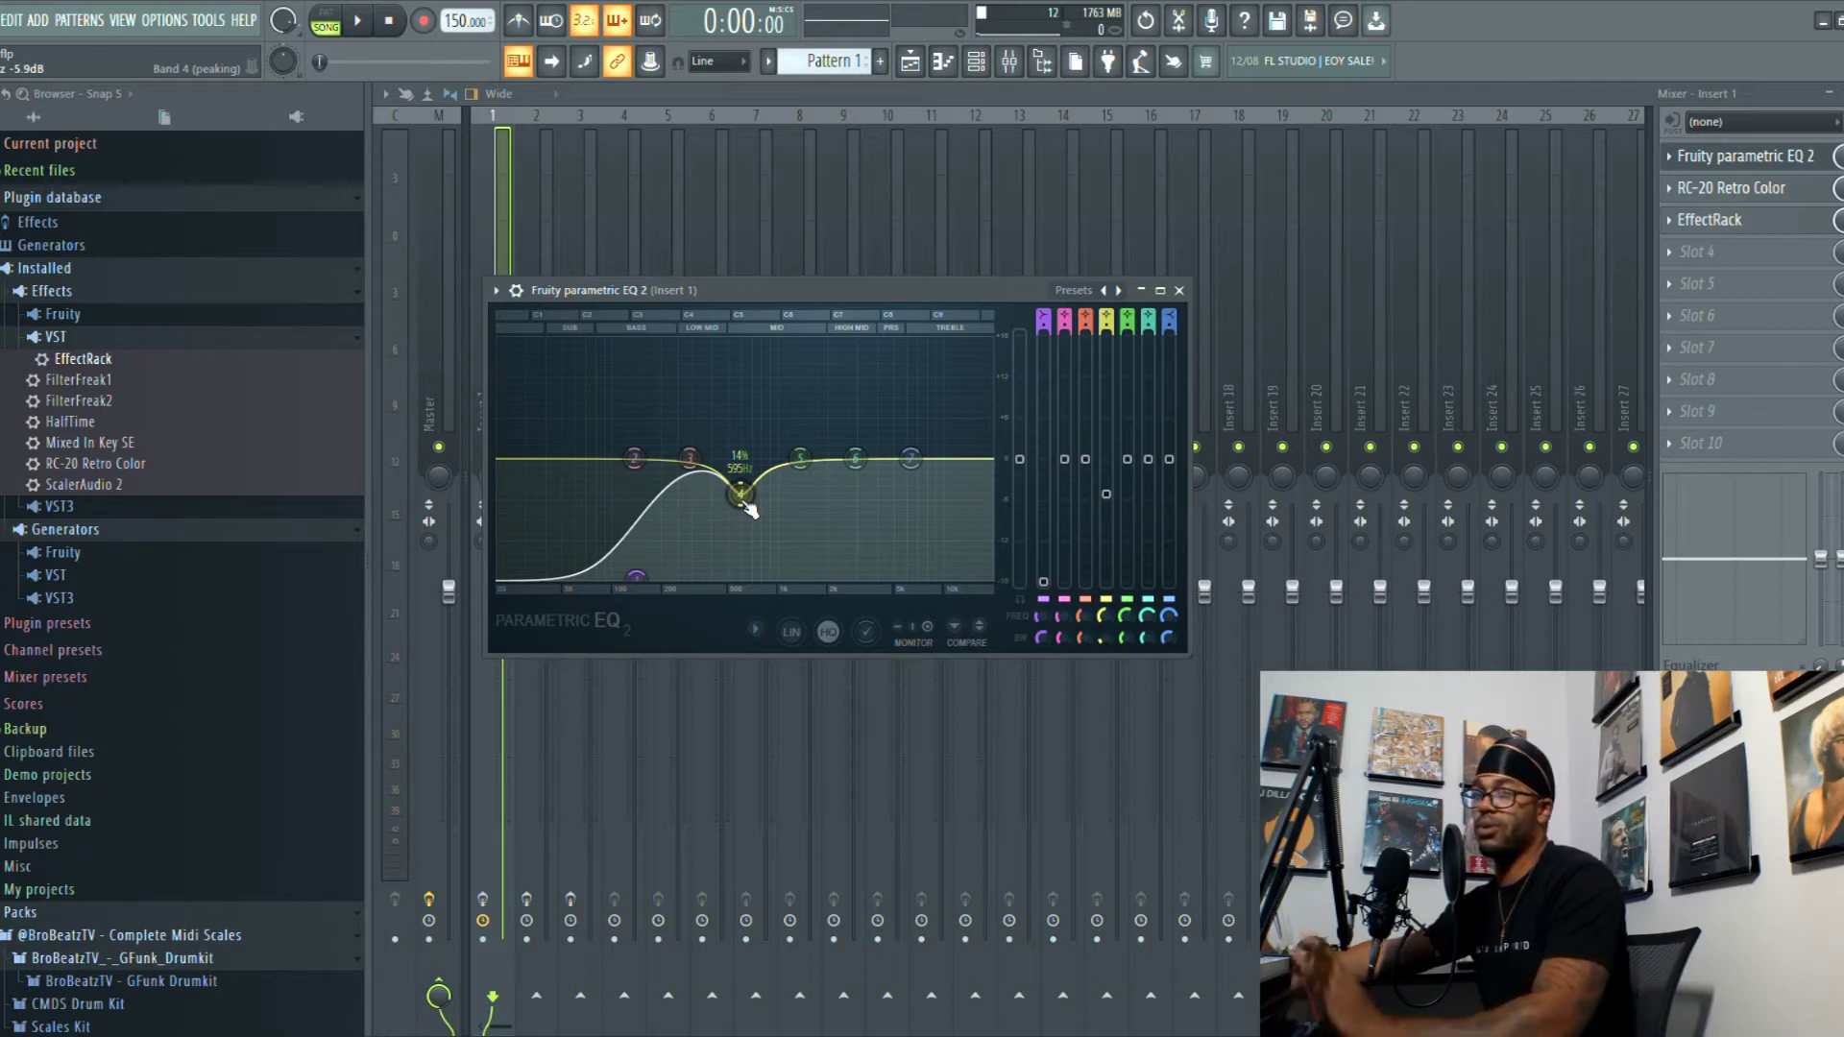
click(1180, 290)
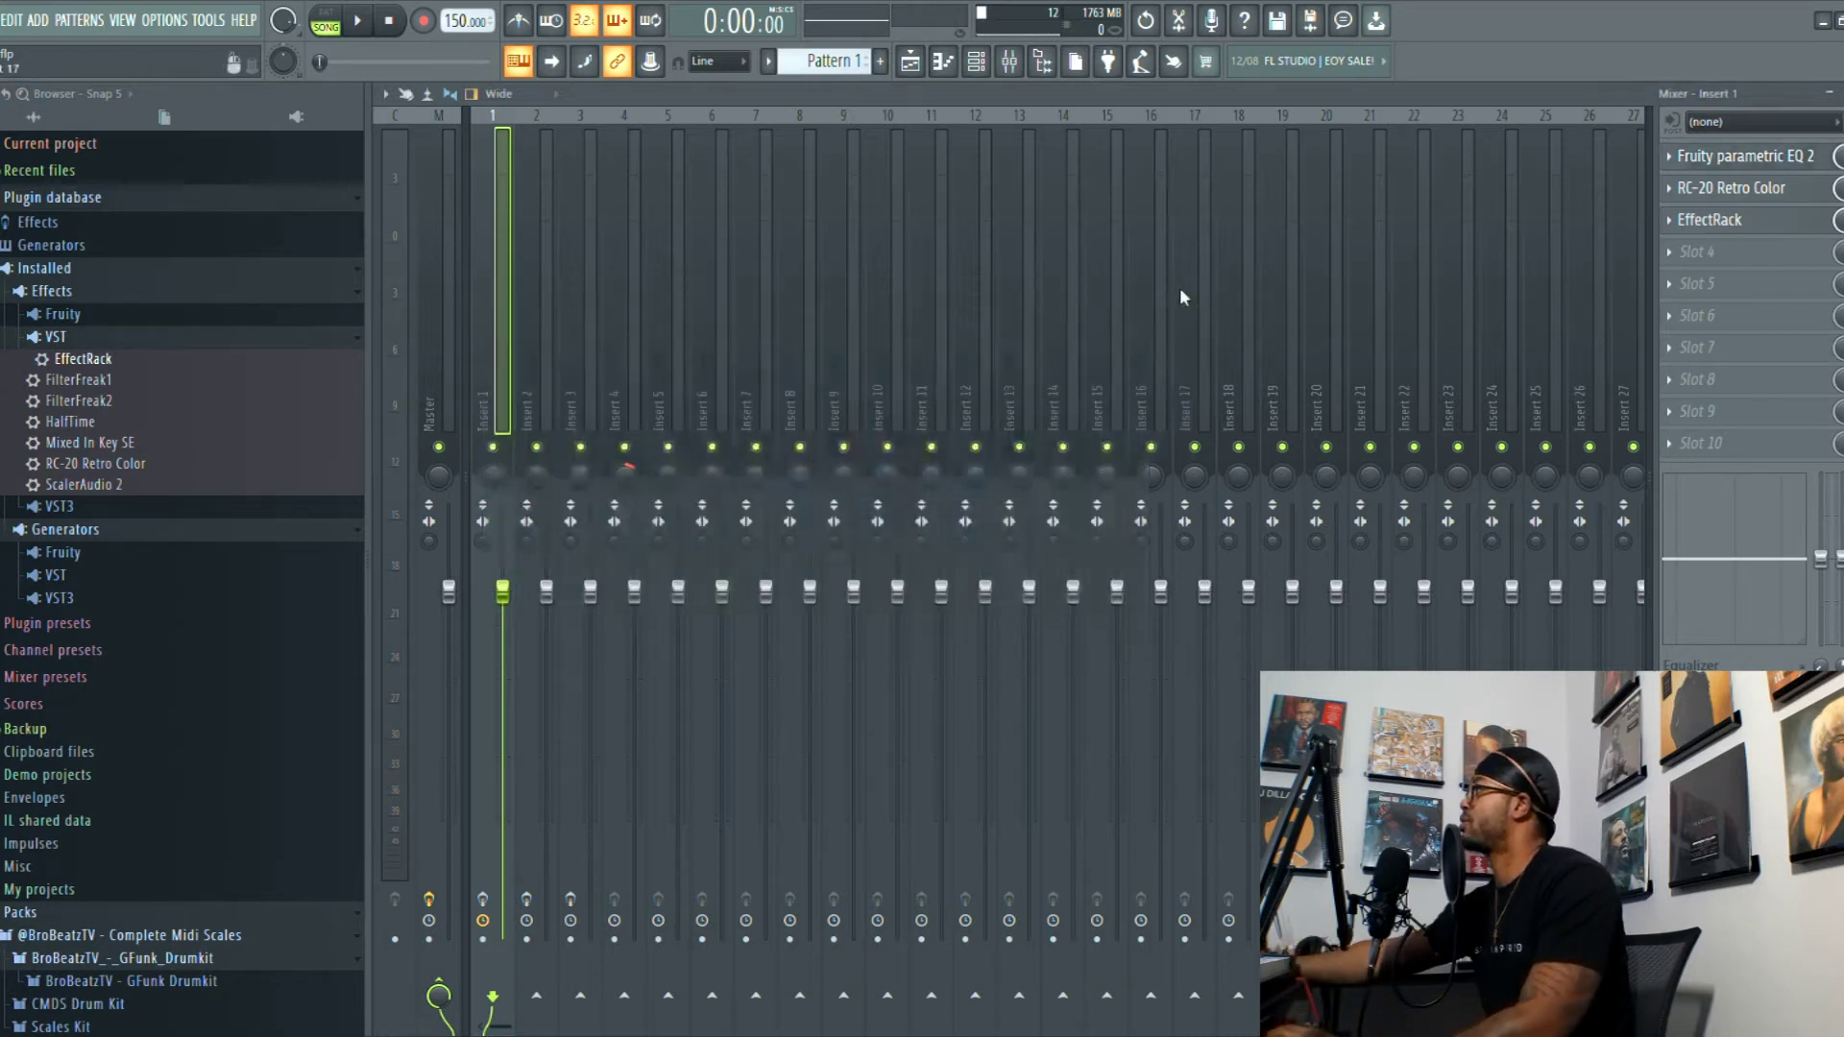
click(1750, 190)
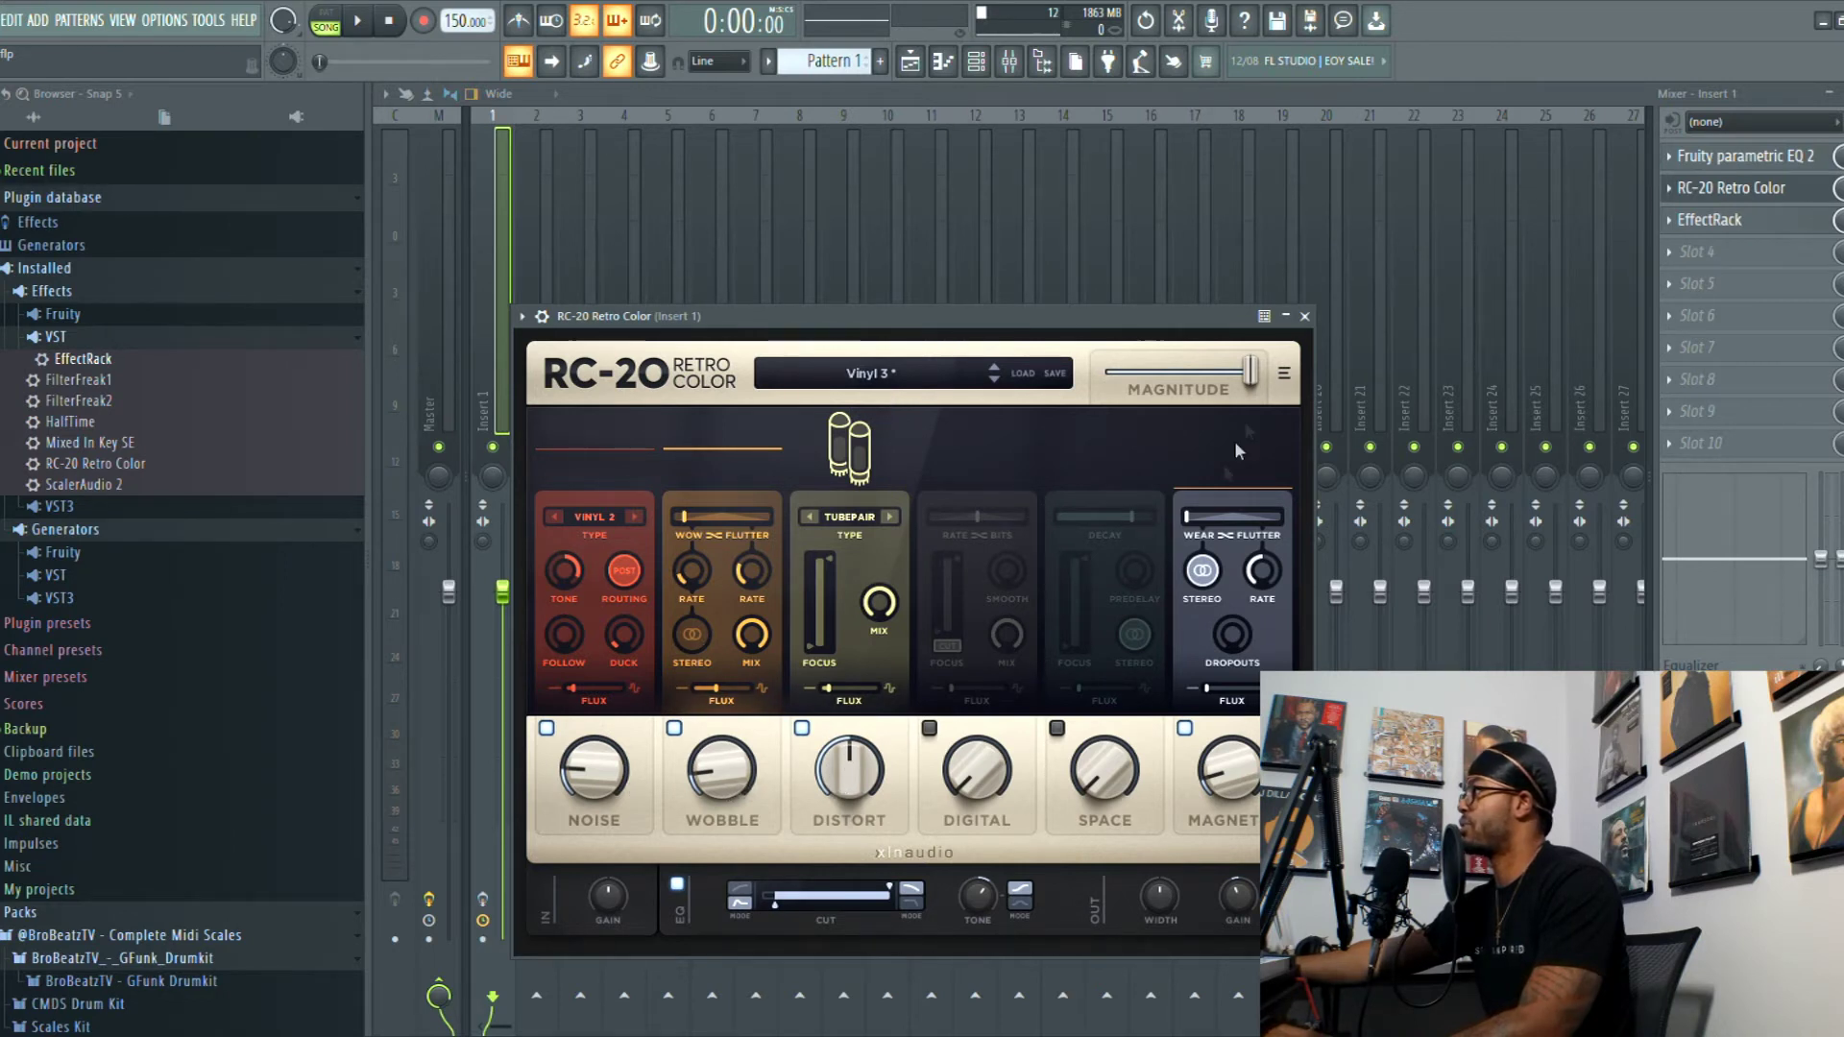
click(1306, 316)
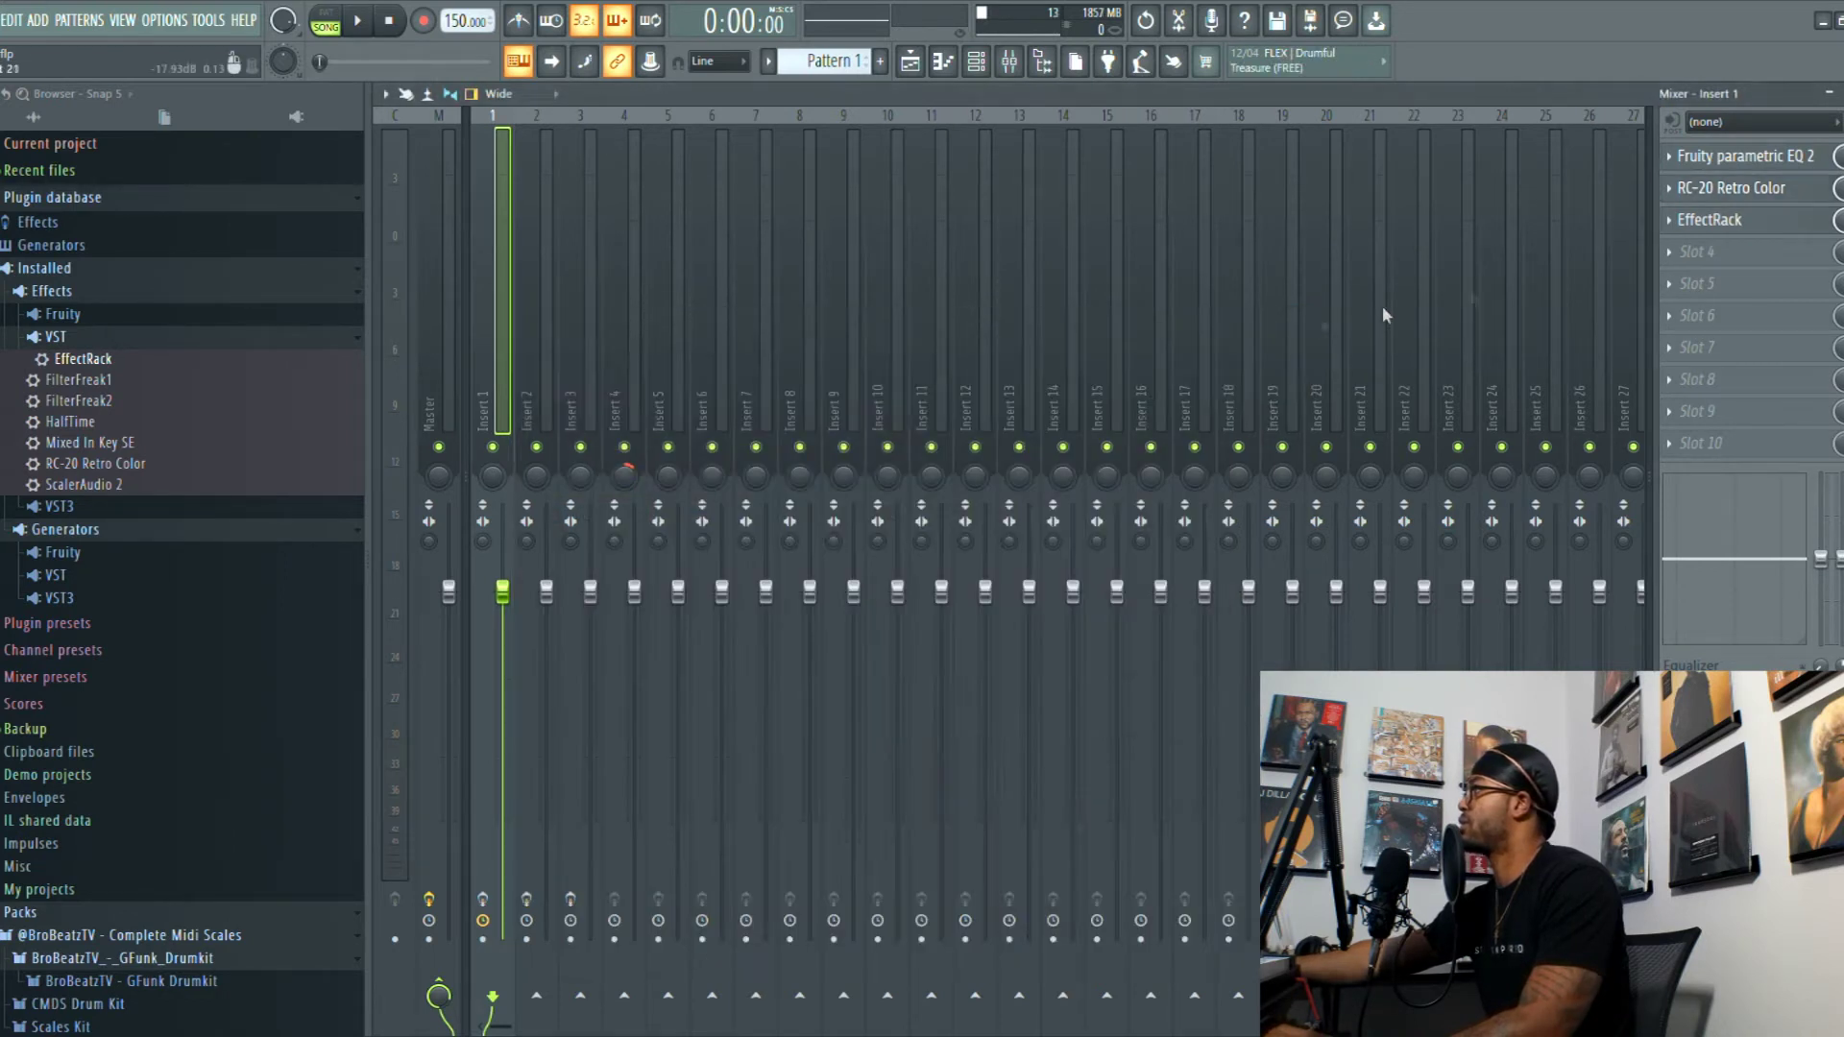
Step: Examine the EffectRack settings on mixer insert 1 and play the chords through the effects chain
click(1715, 221)
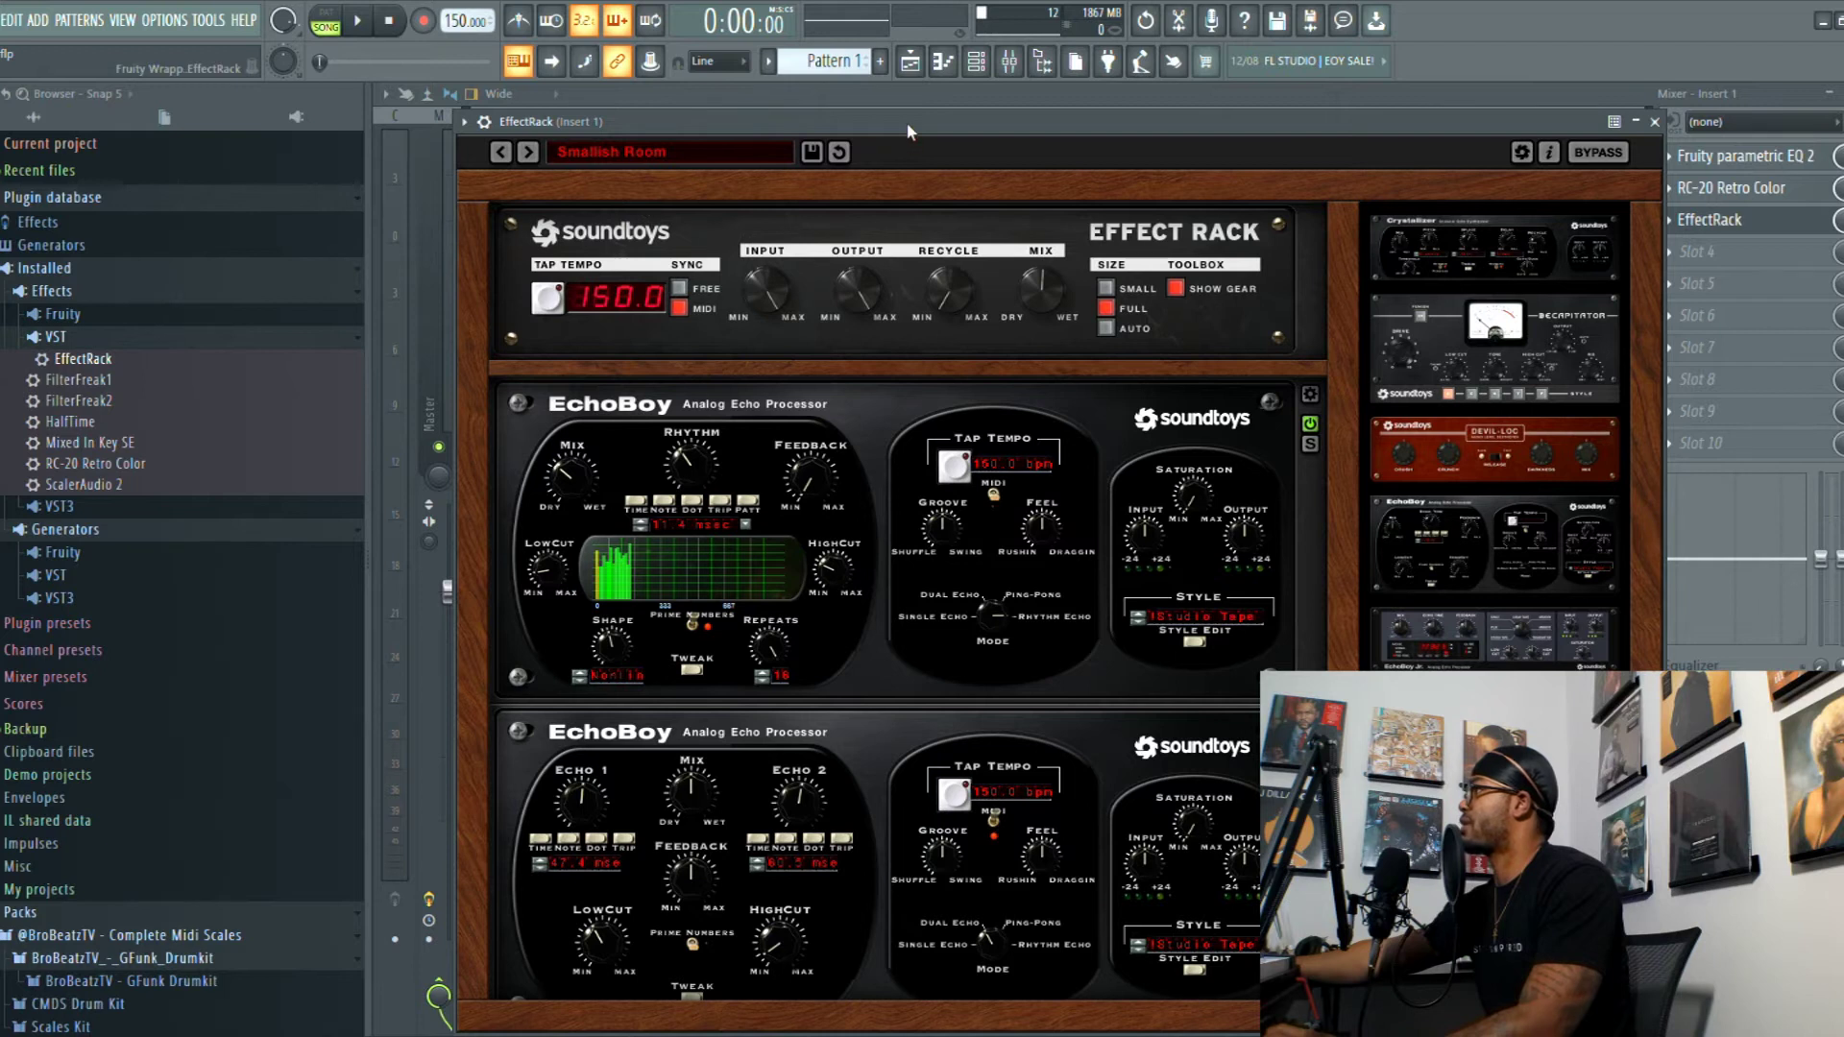
drag(907, 125, 874, 125)
click(1619, 125)
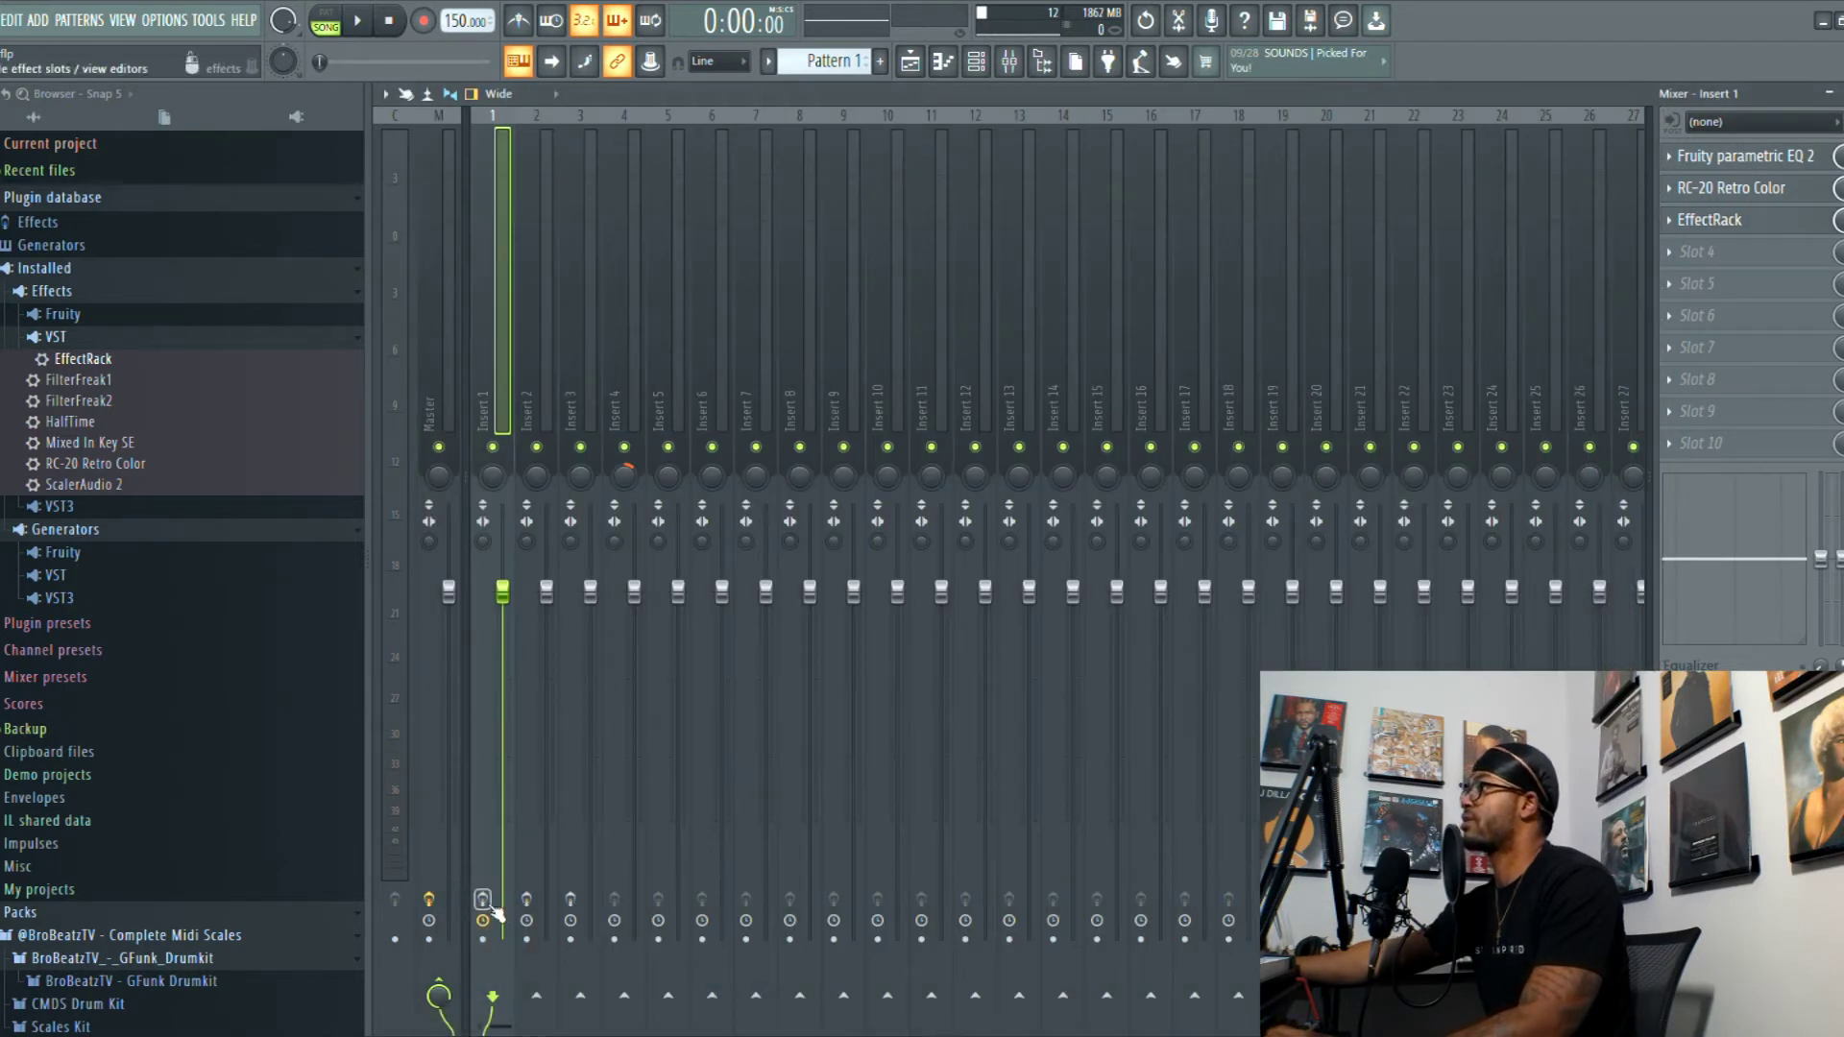
key(space)
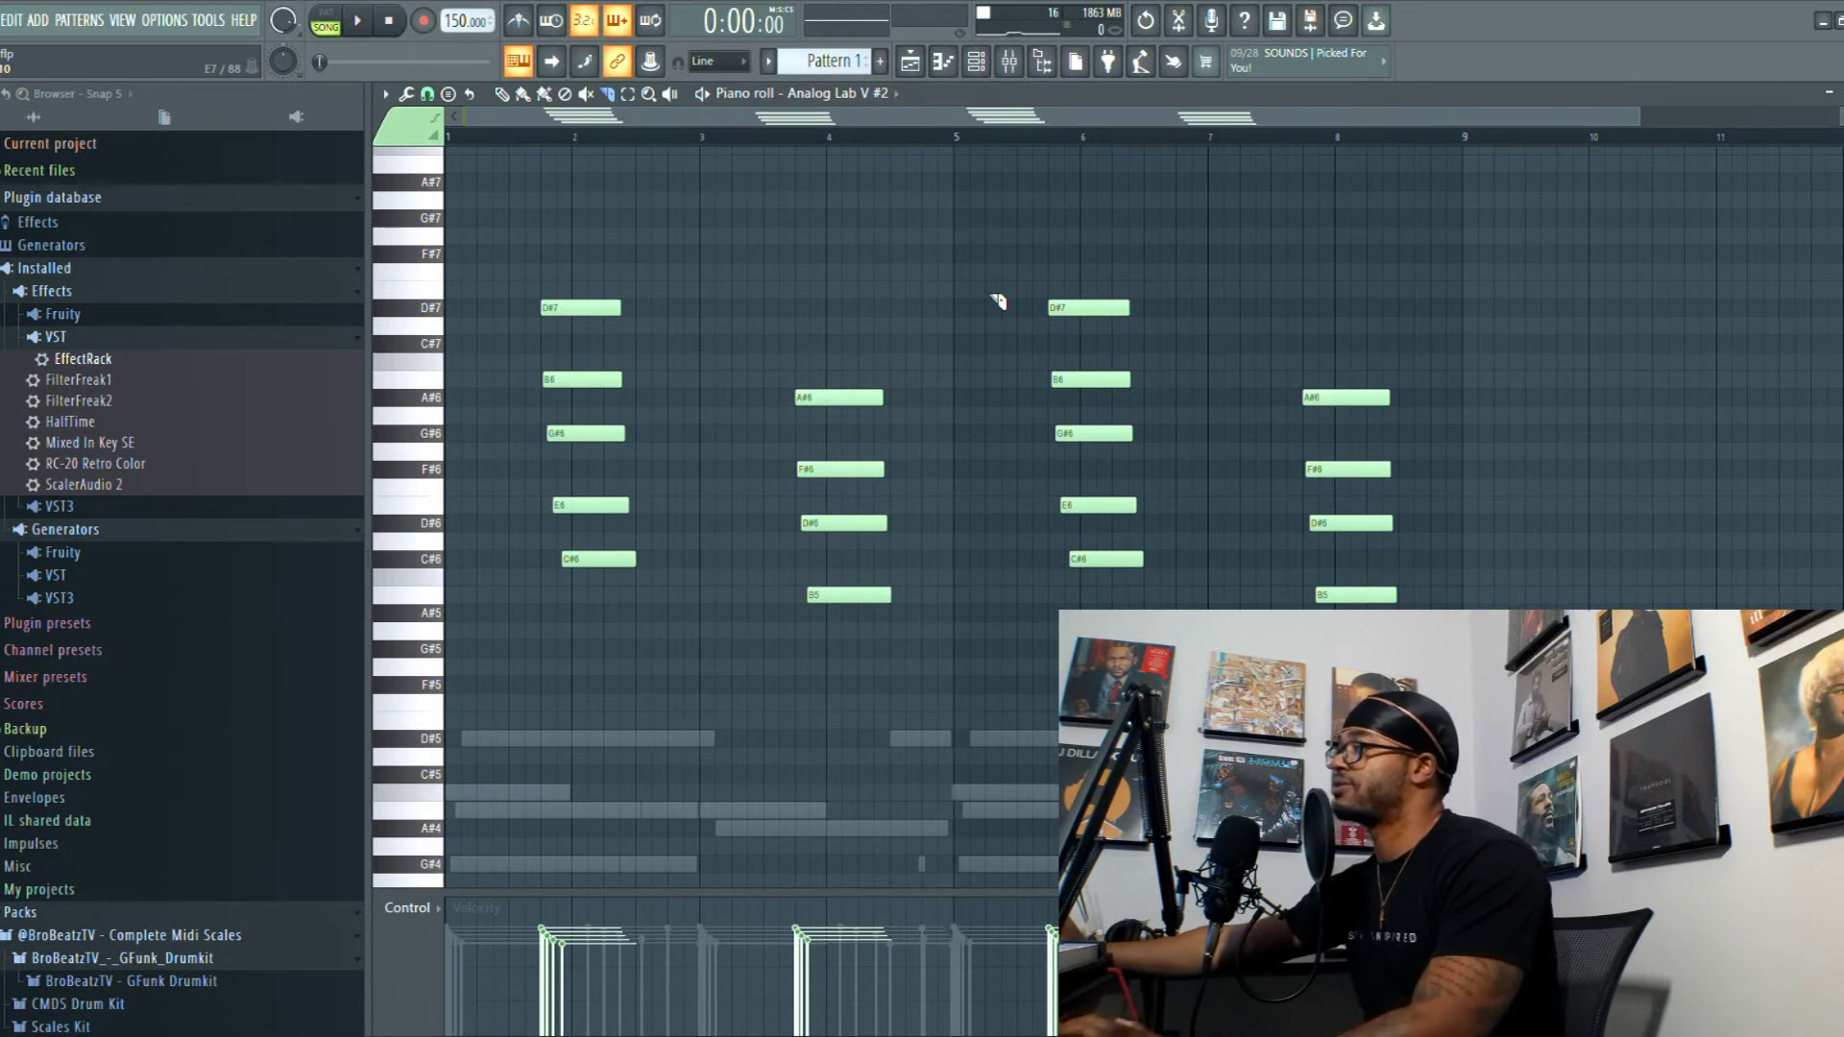
Step: Play back the high chord notes of the Analog Lab V #2 channel with the main chords
key(space)
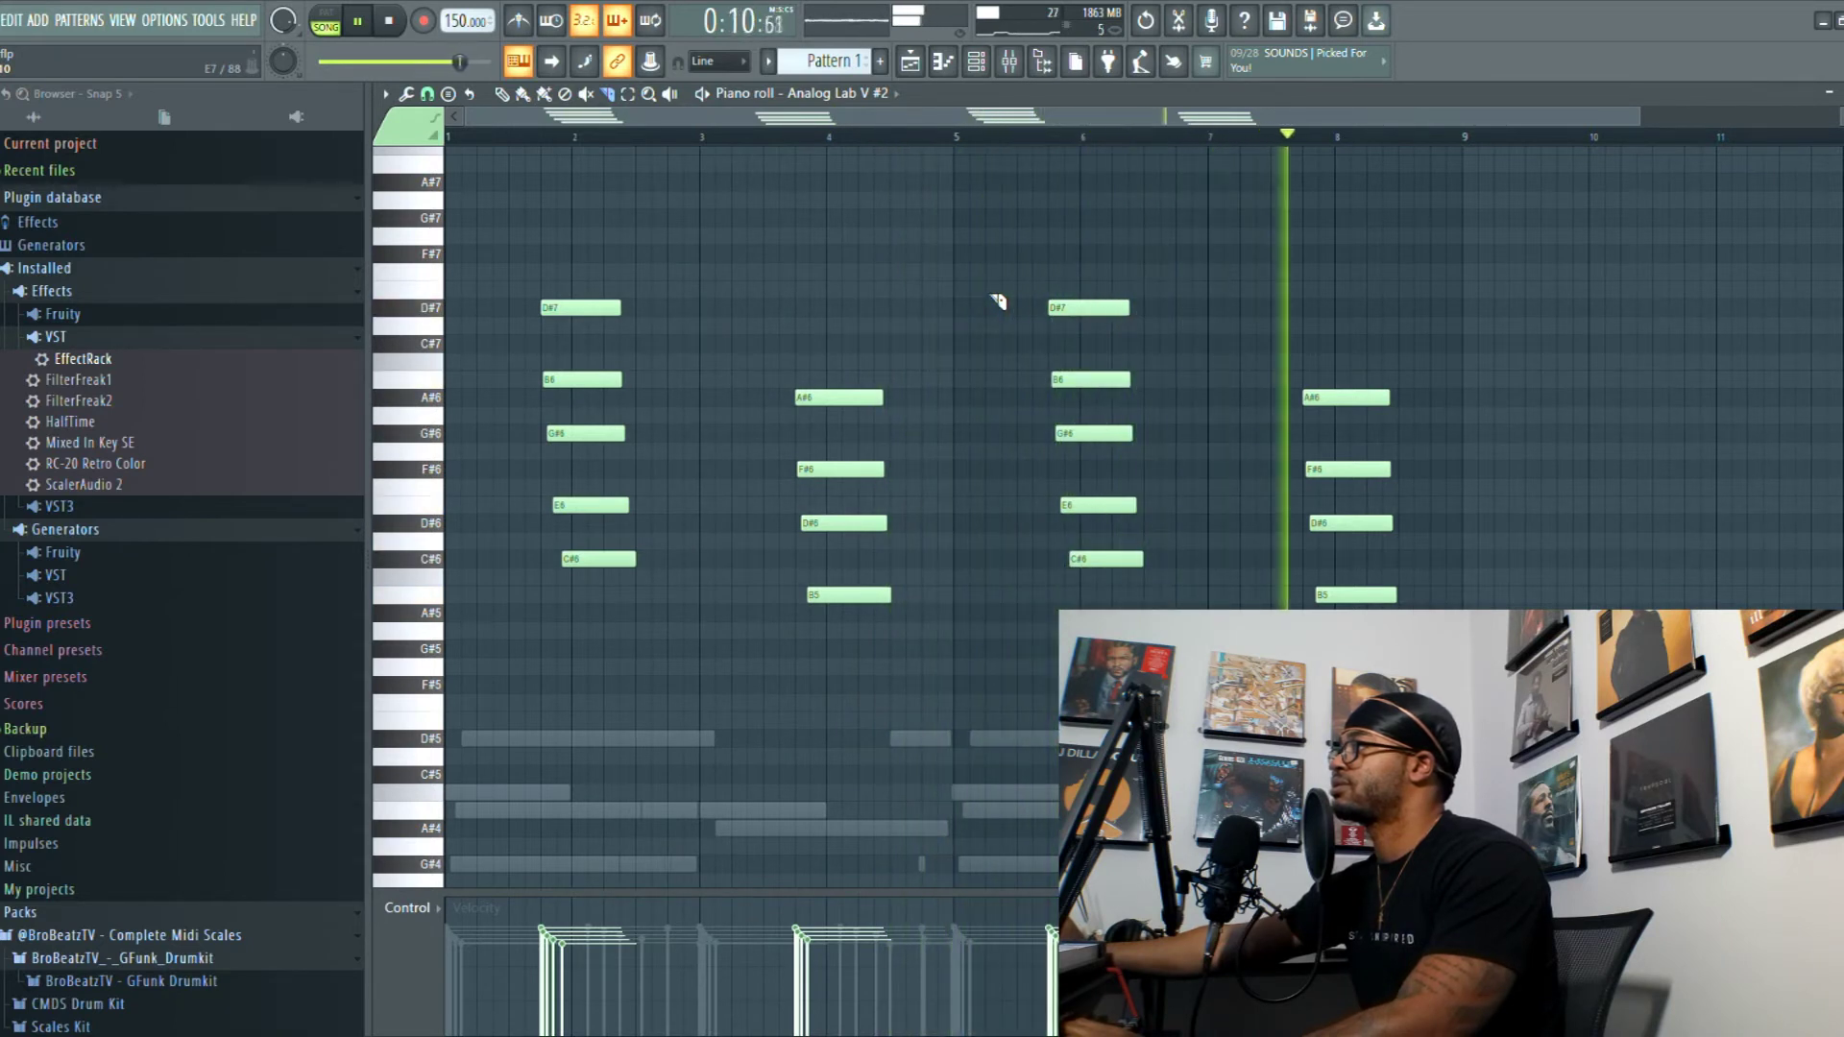
key(space)
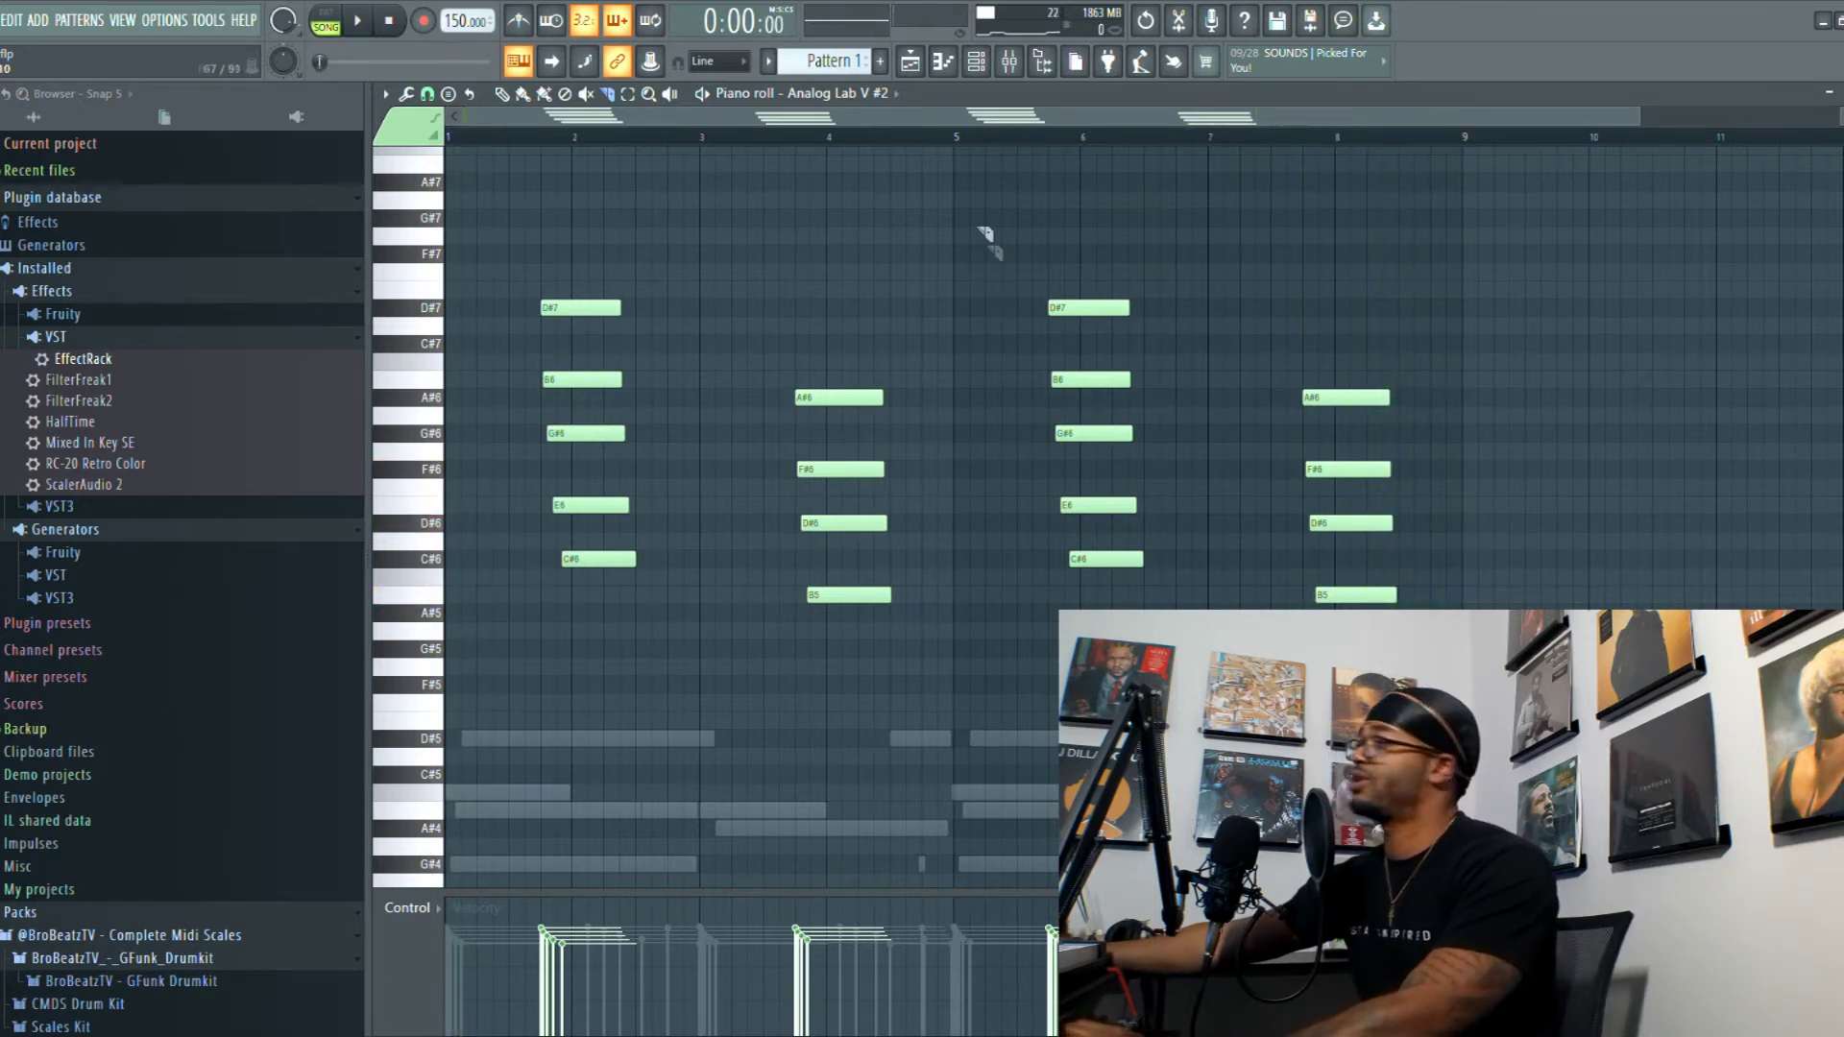
Step: Show the channel rack over the playlist and play the arrangement with the A Hard Fookin Drum loop
click(978, 68)
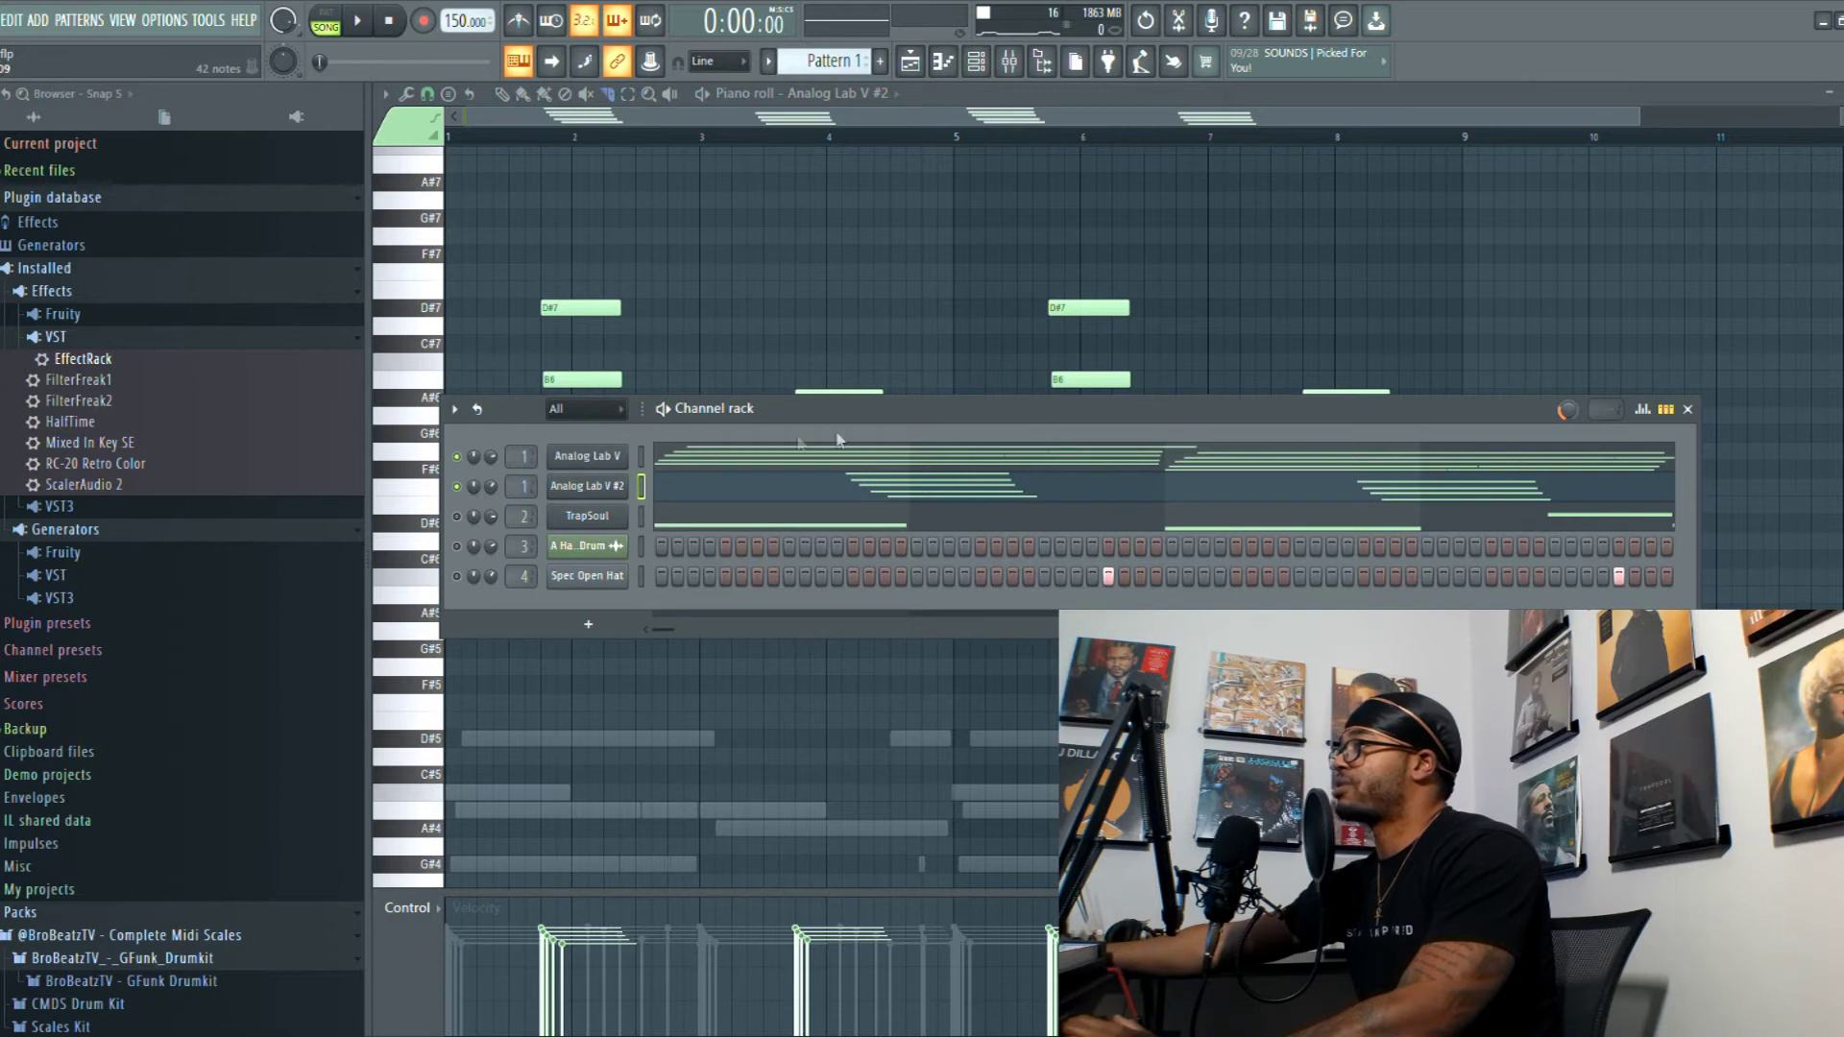
click(1010, 62)
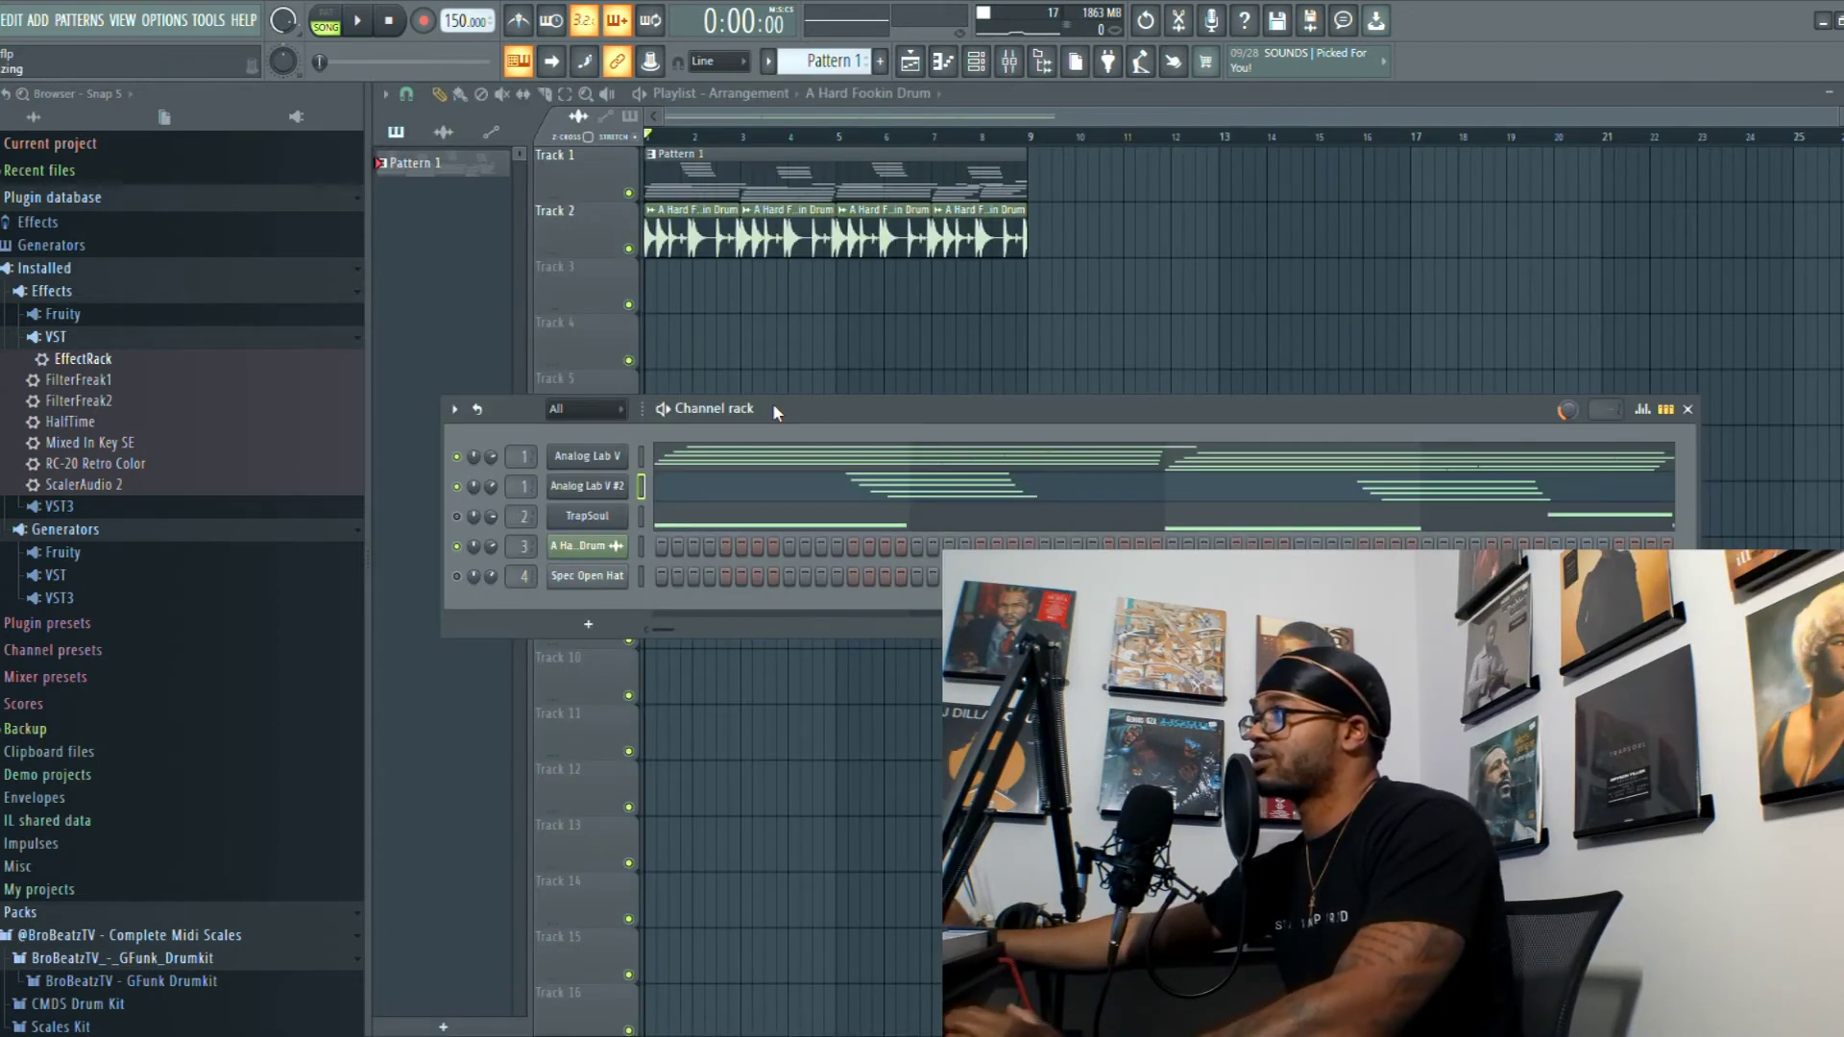
key(space)
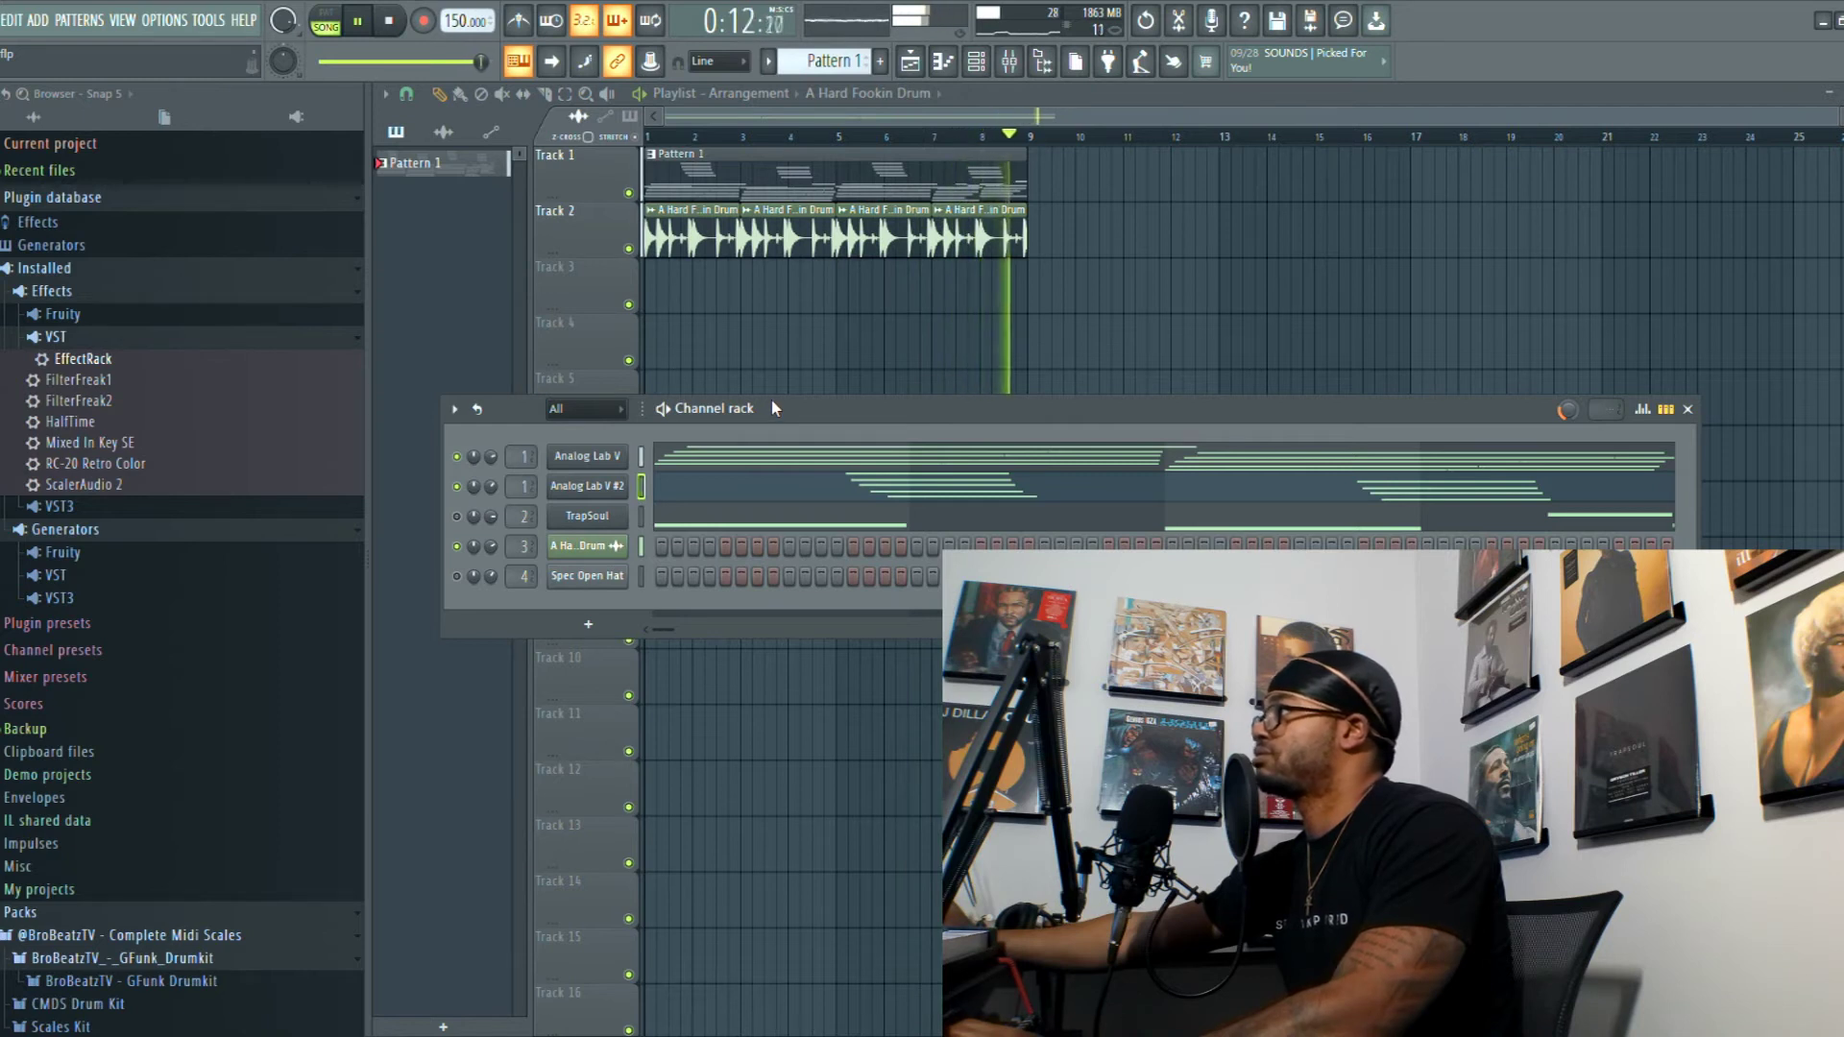
key(space)
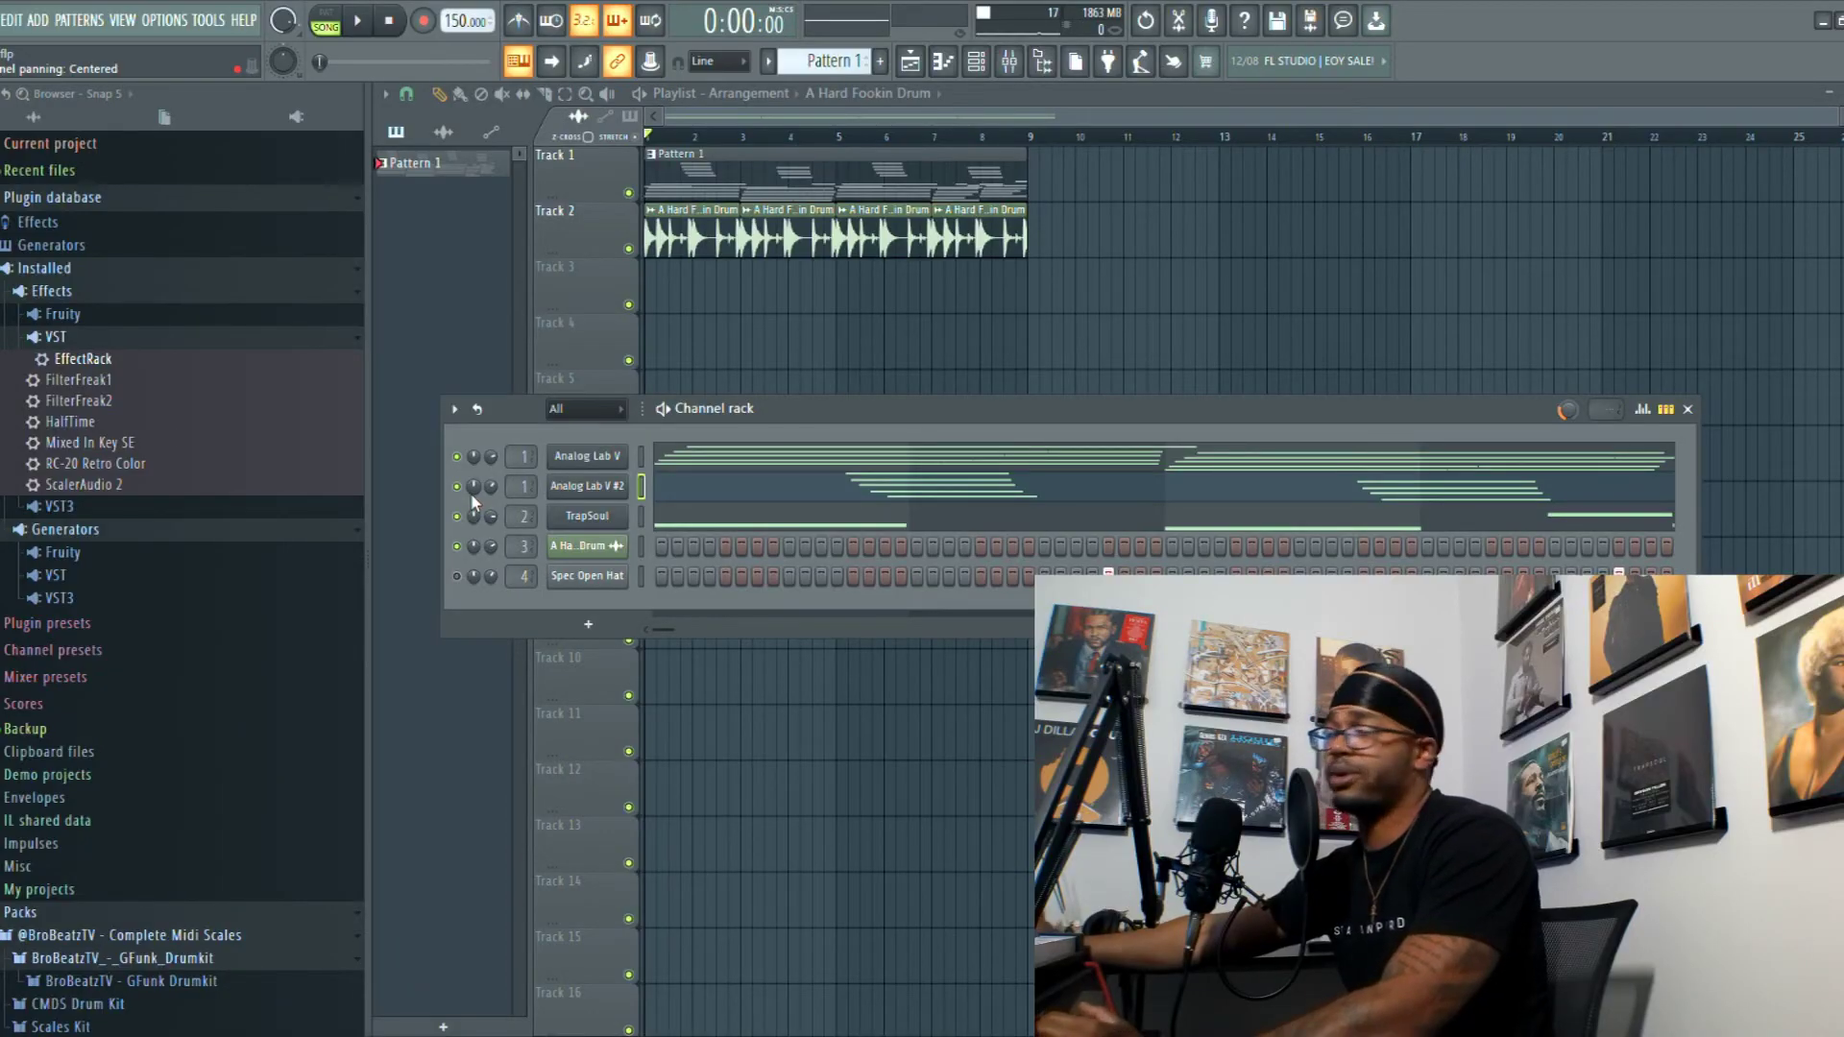
Step: Review and play the TrapSoul channel's notes, and examine Fruity parametric EQ 2 on mixer insert 2 during playback
click(675, 529)
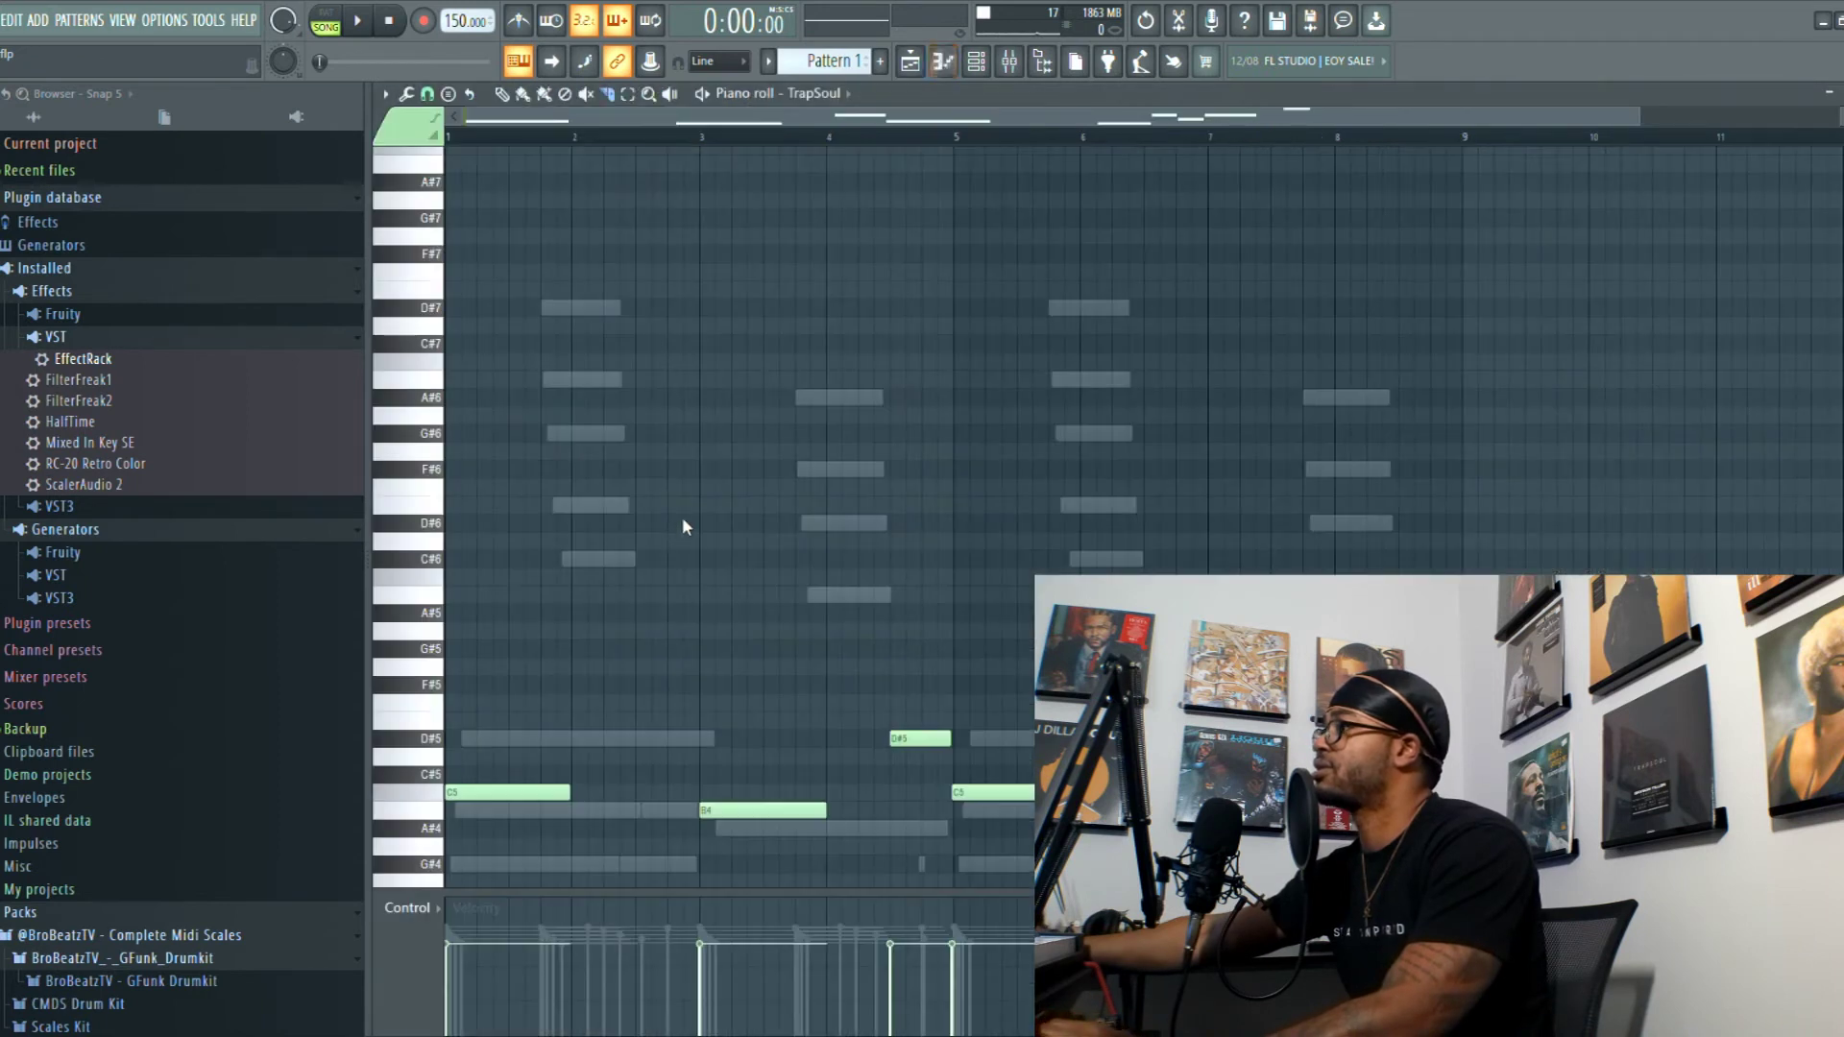
key(space)
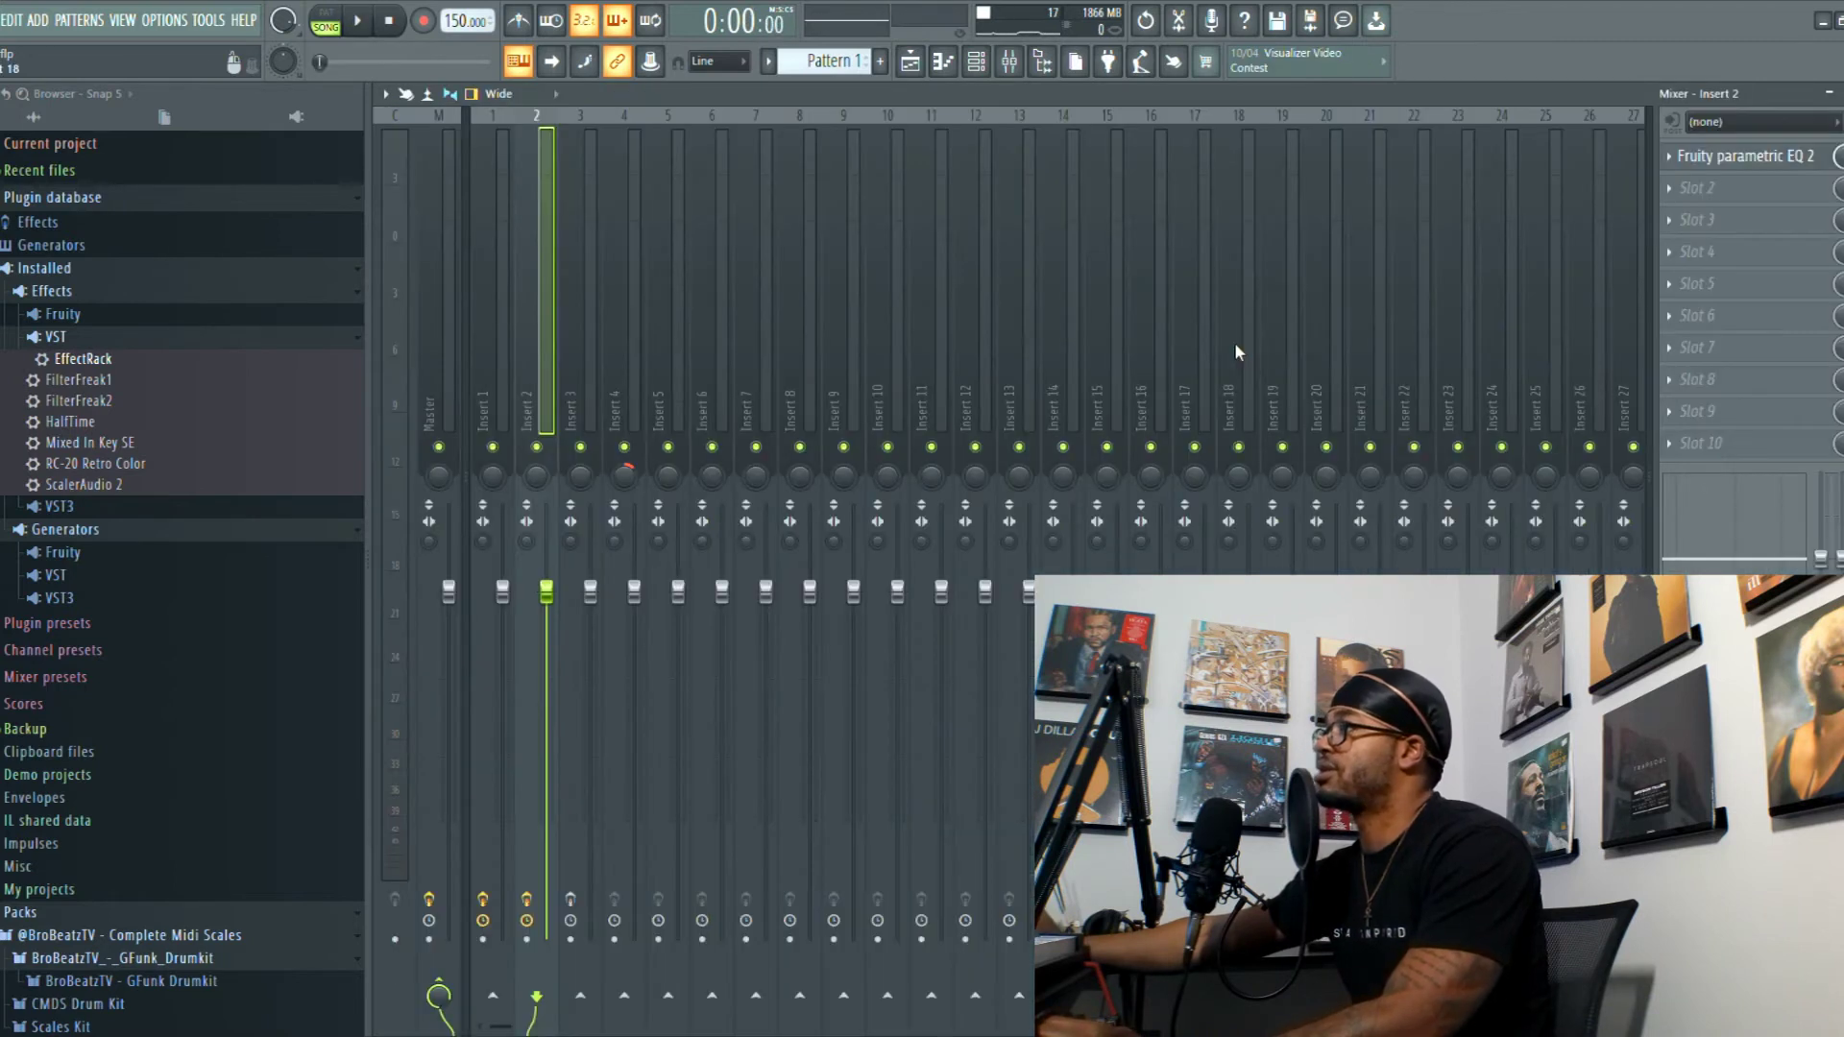
click(1714, 161)
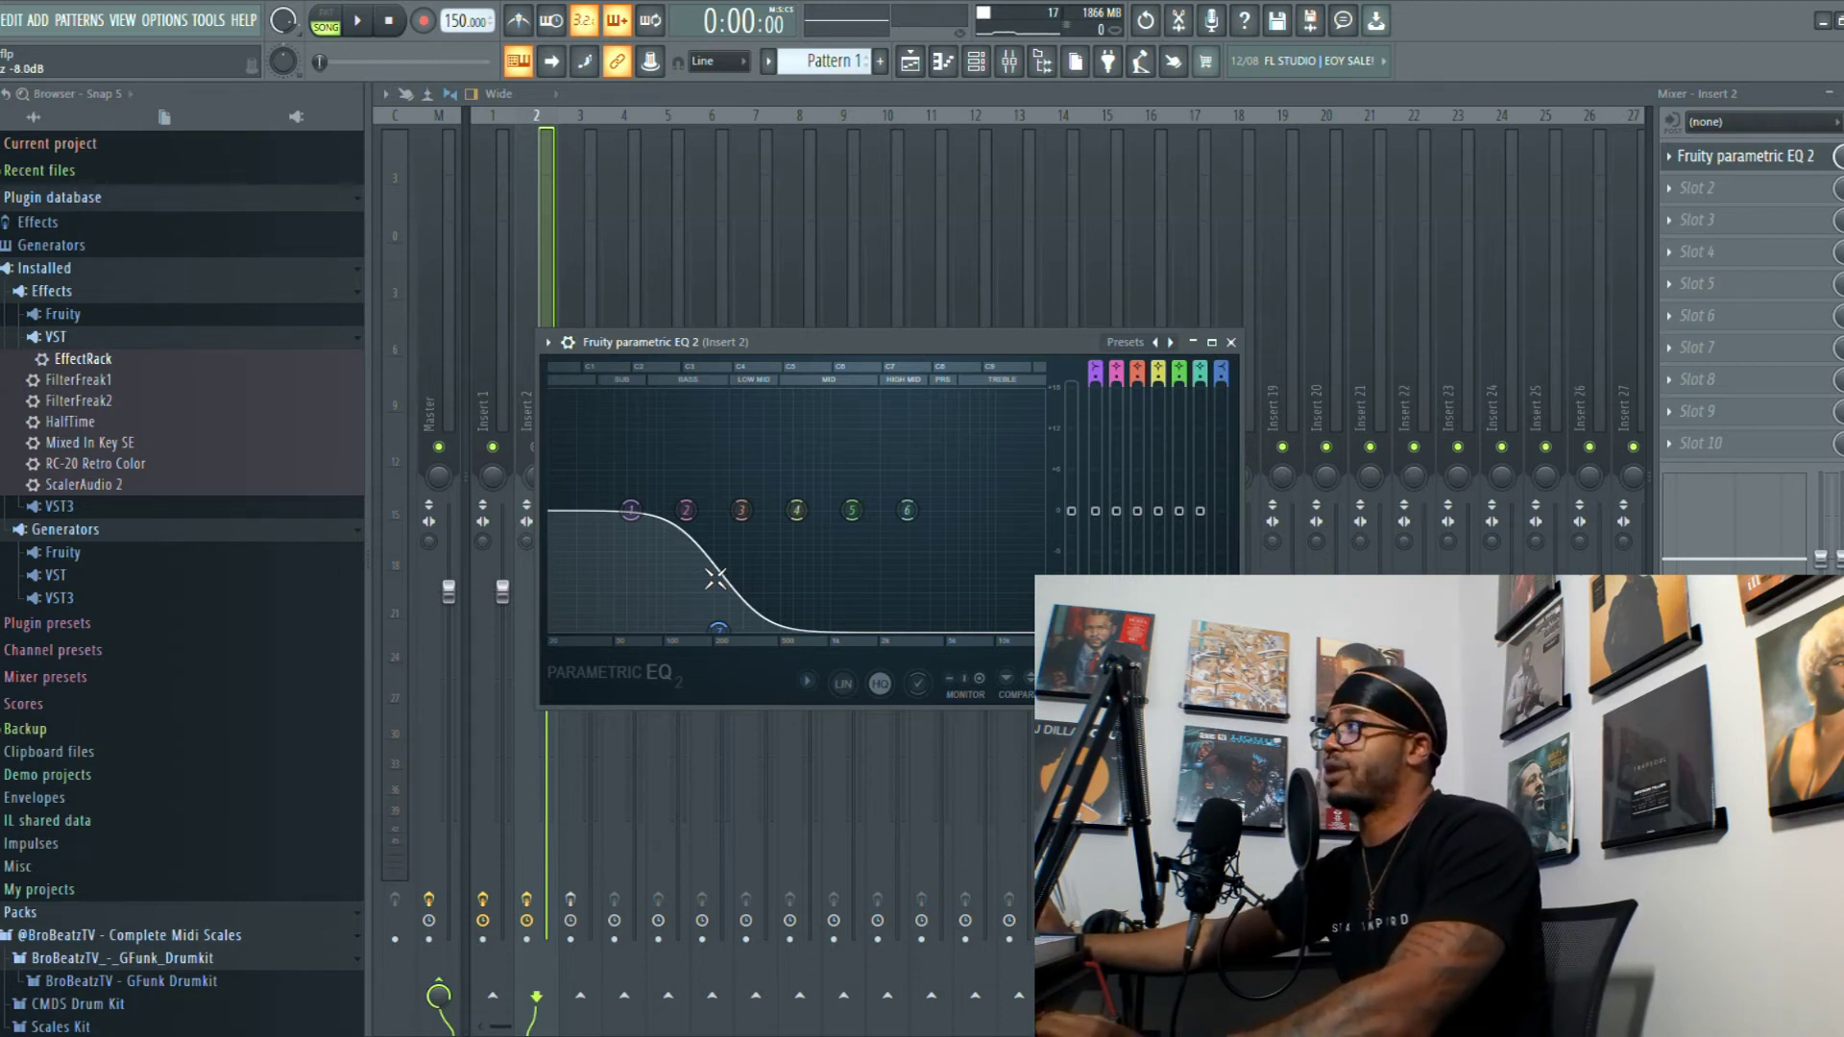
key(space)
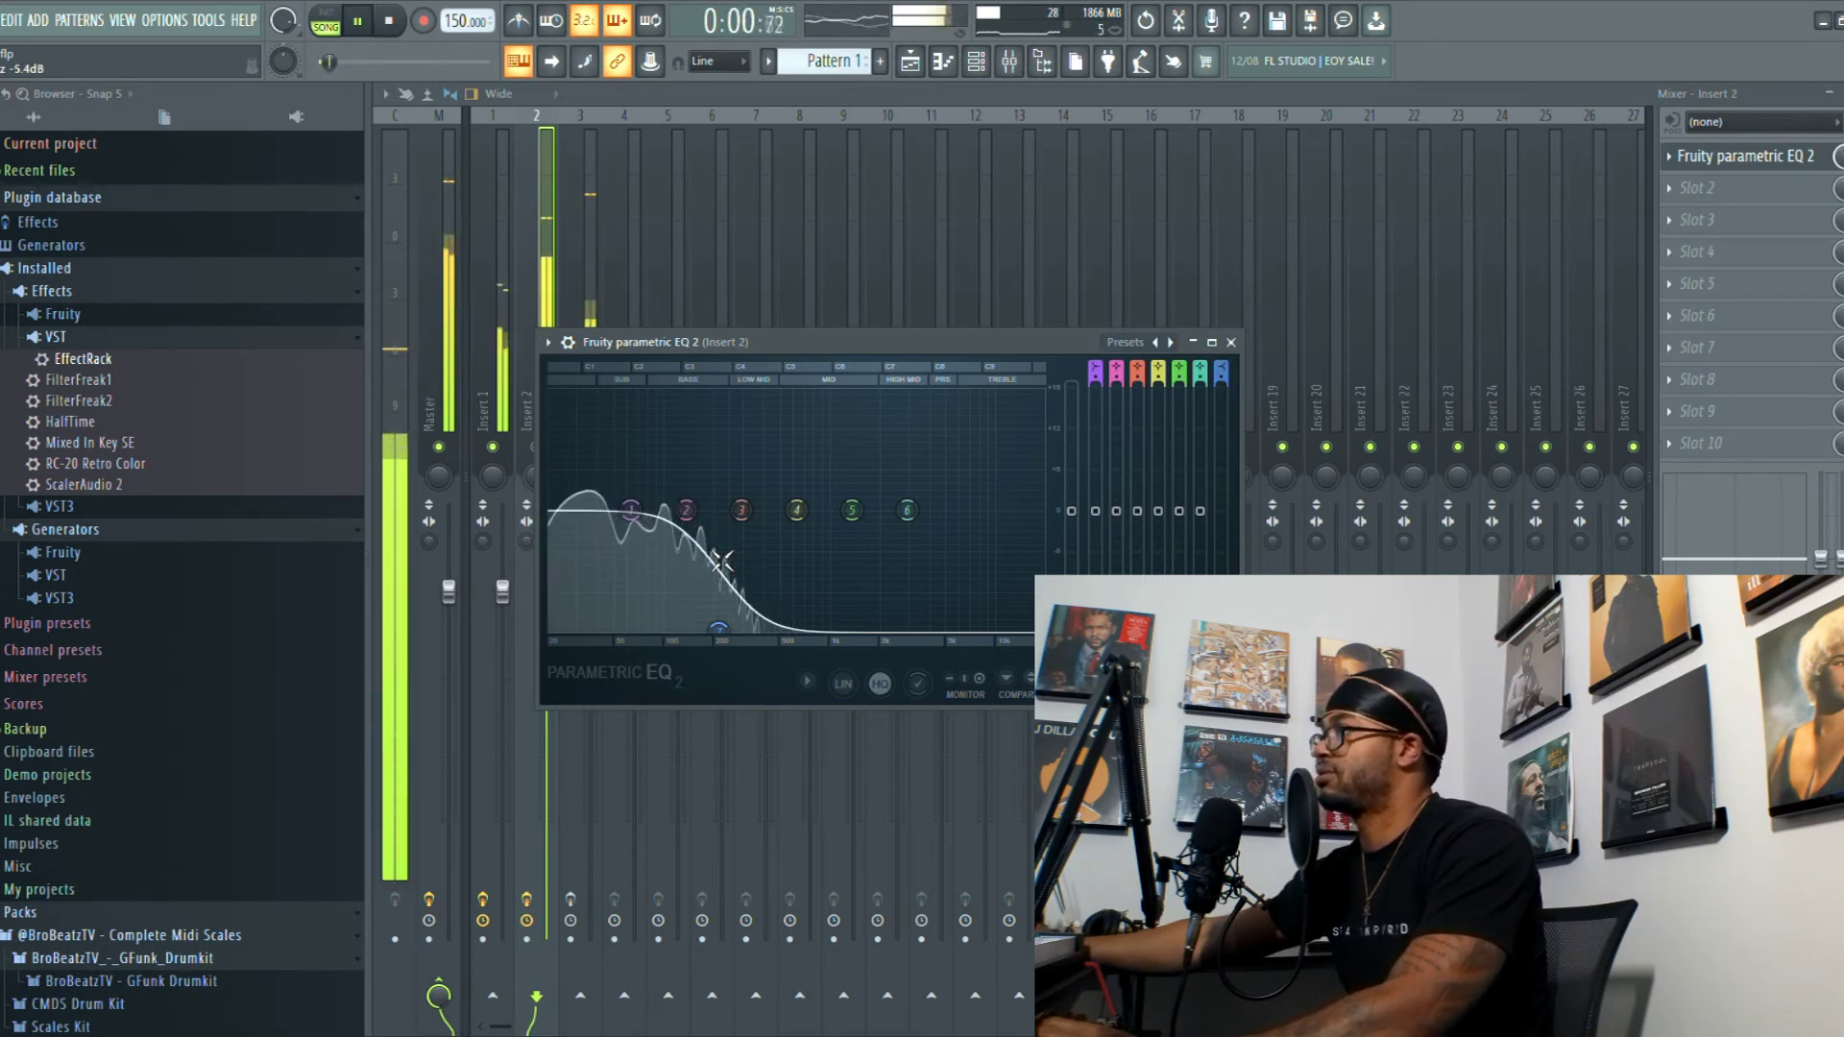
key(space)
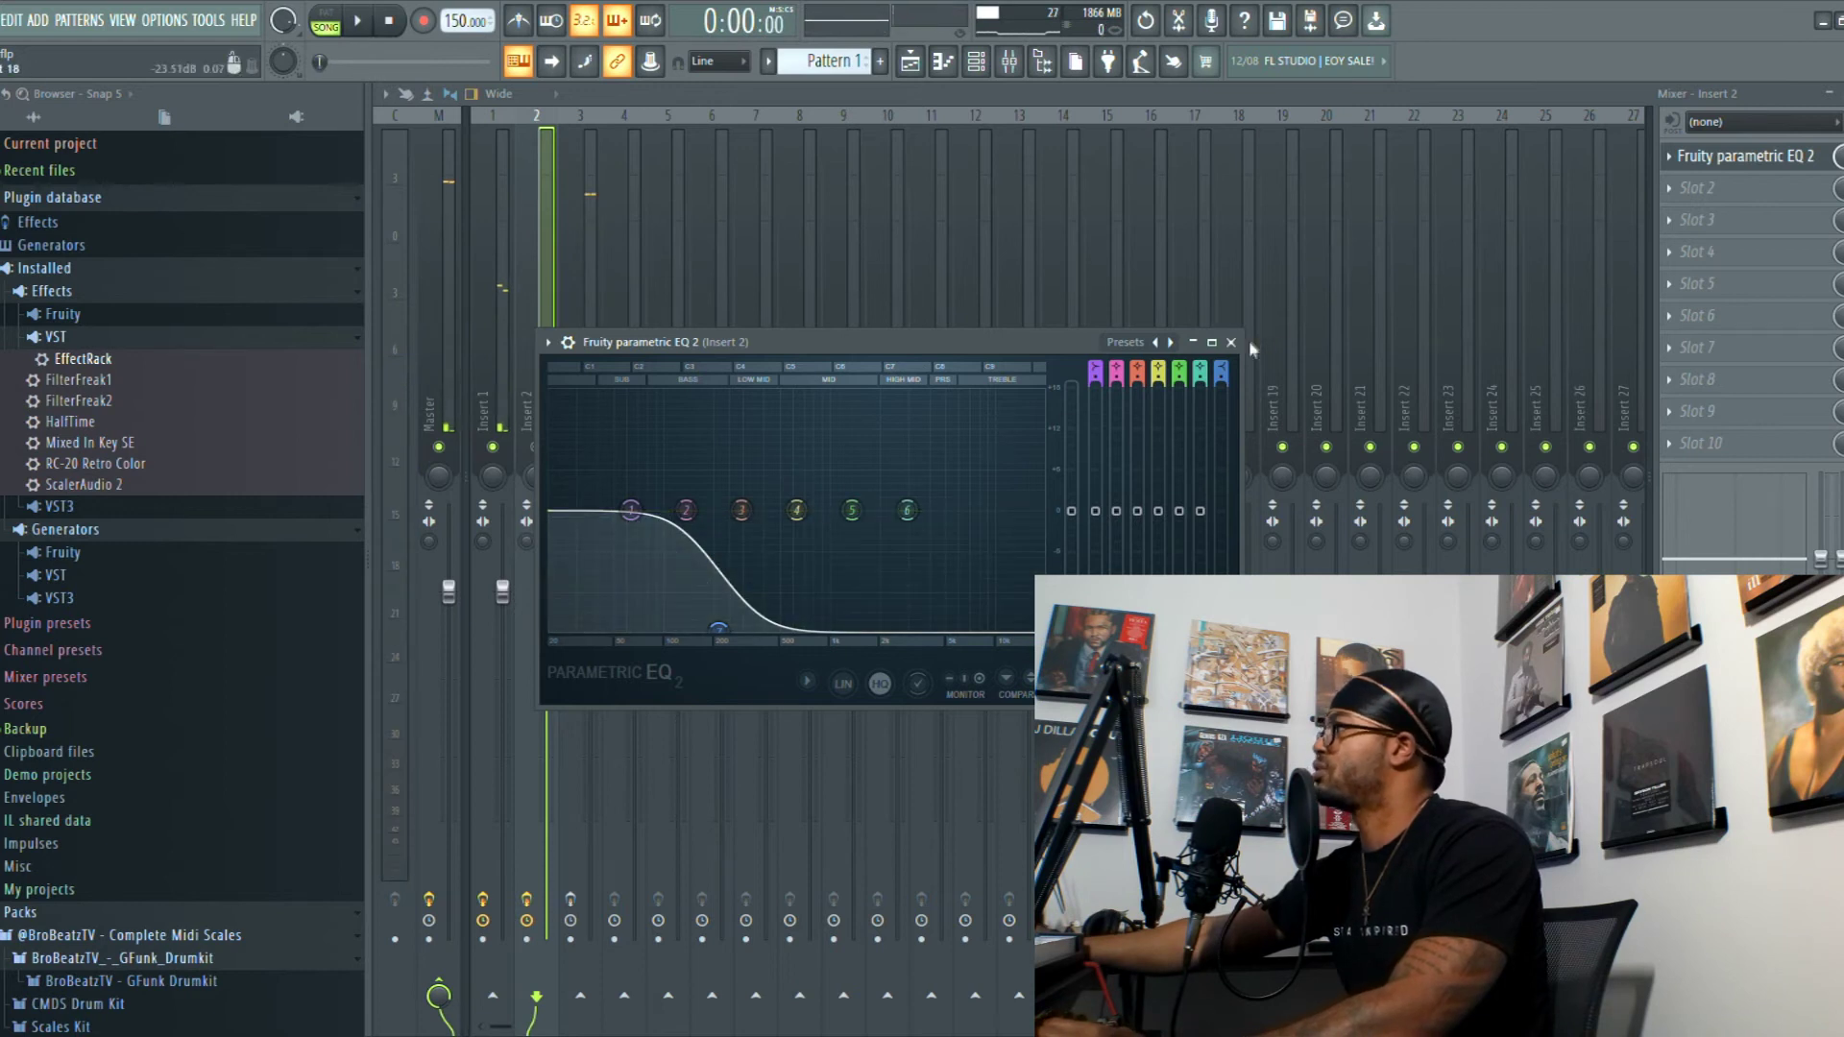
click(1231, 341)
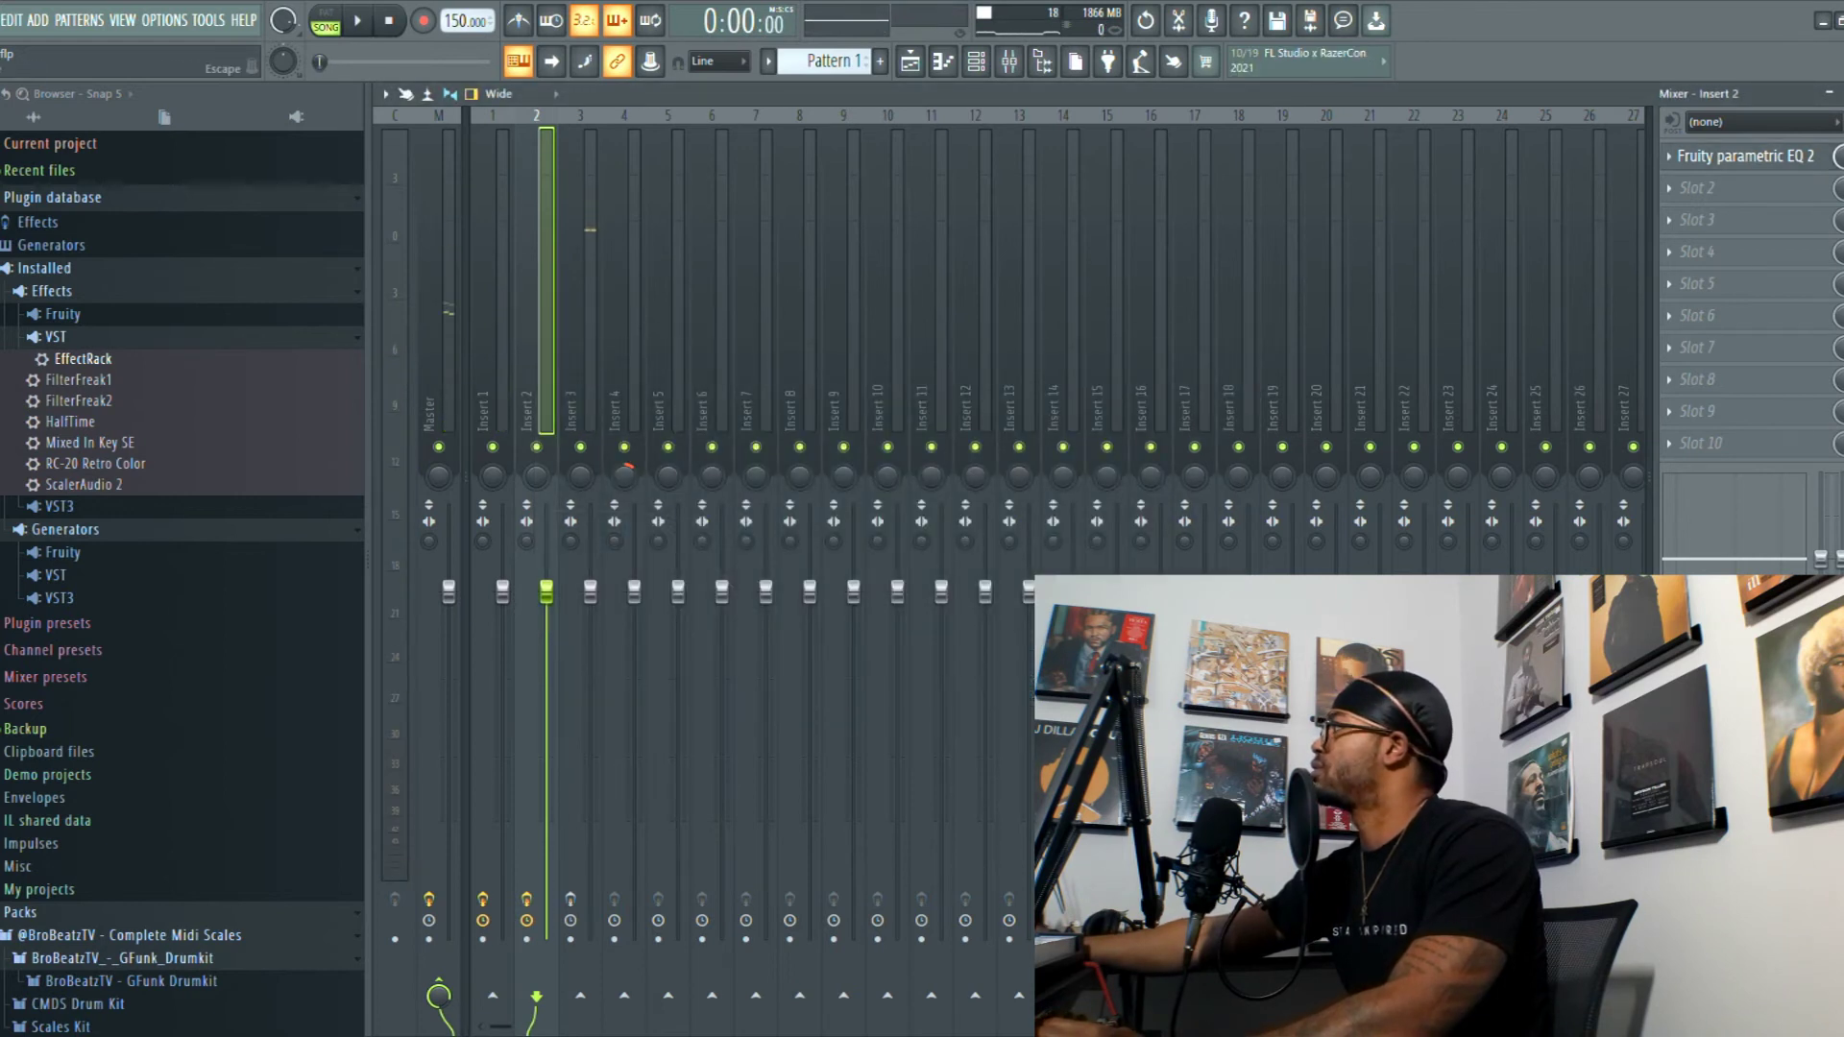
Step: Return to the playlist with the channel rack open and play the beat with the Spec Open Hat channel active
key(F7)
click(912, 67)
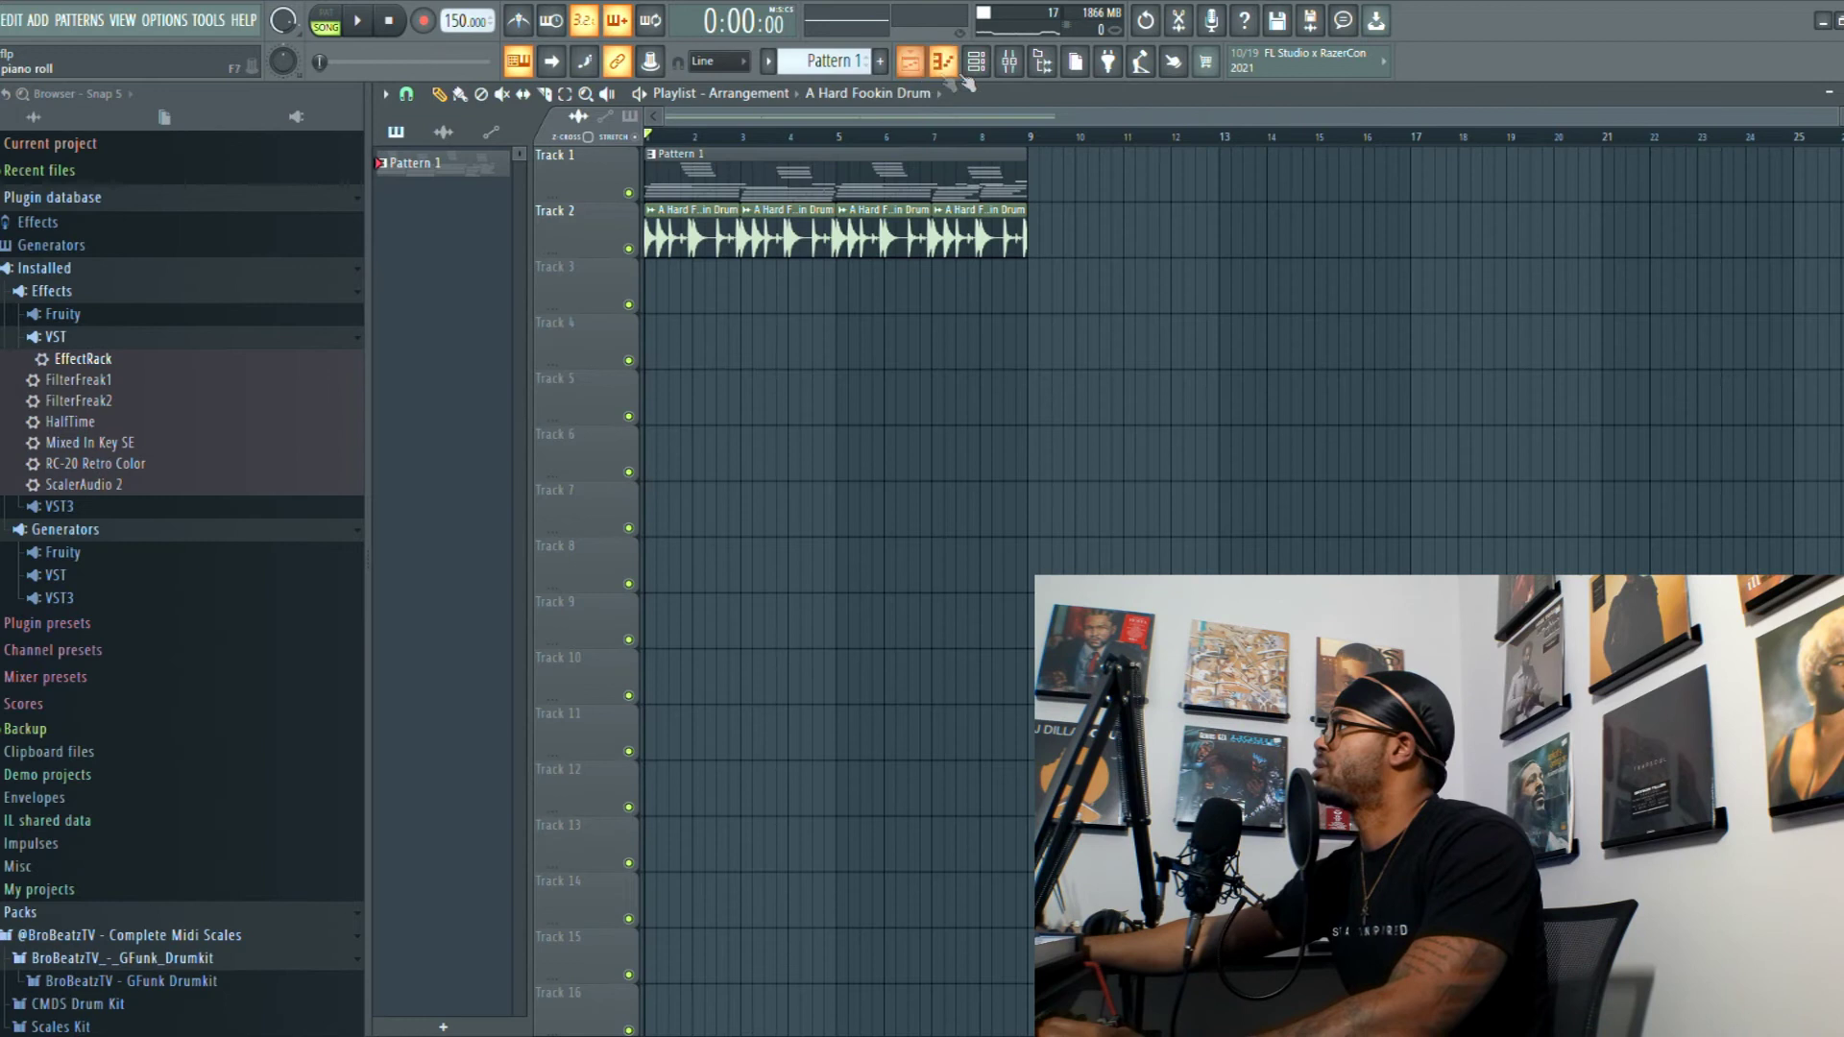
click(976, 67)
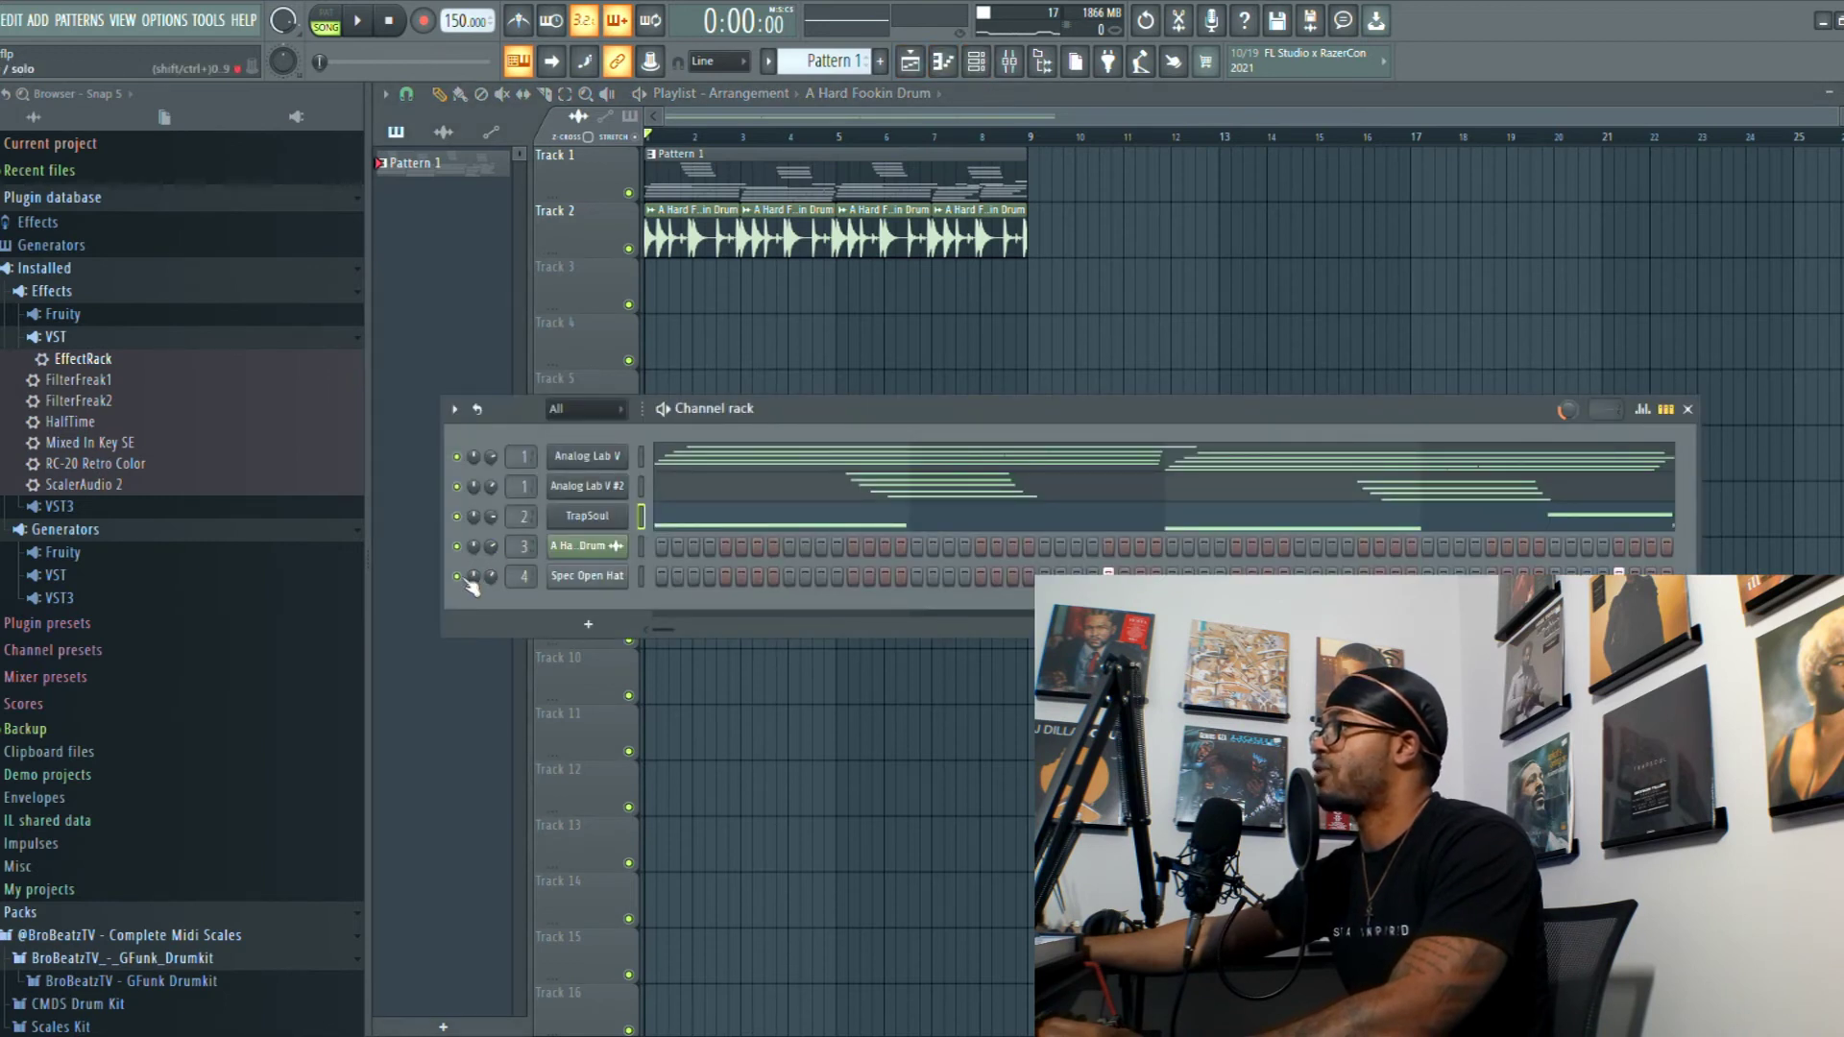
key(space)
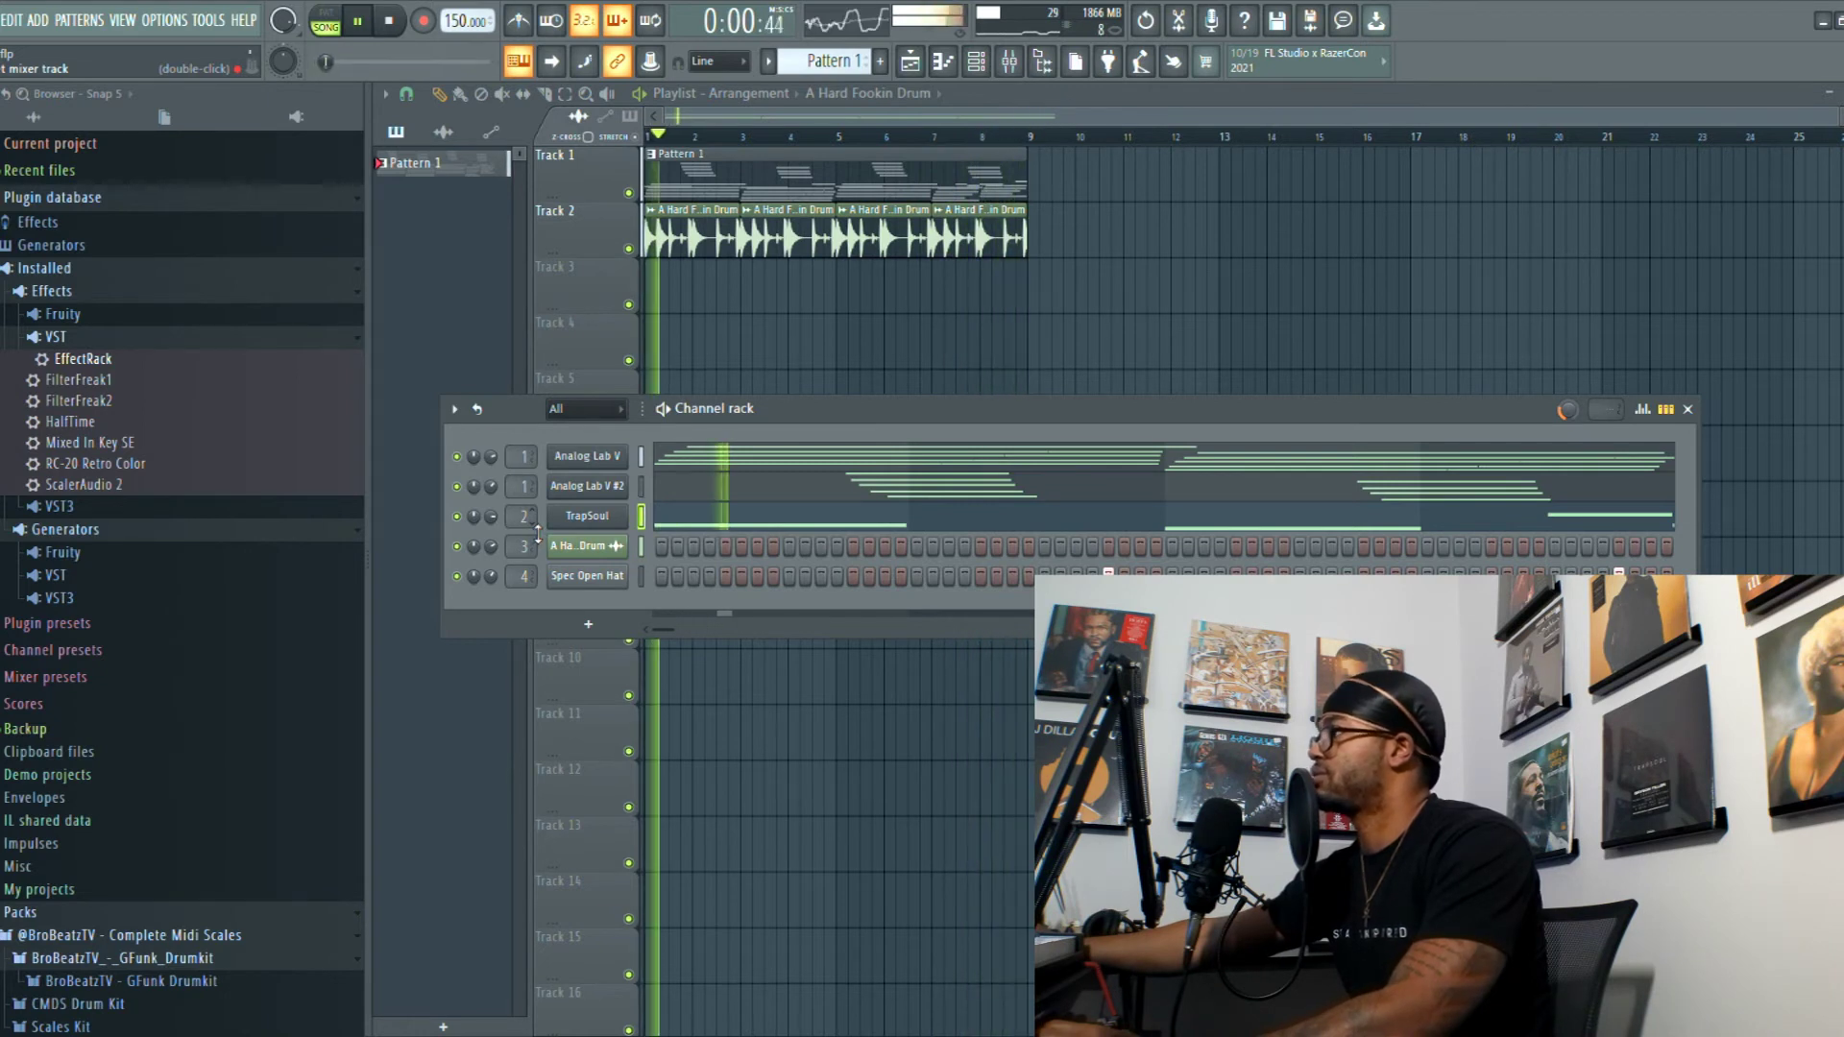
Step: Play the full arrangement of Patterns 1 to 4 through to the closing Master volume fade, and stop playback
key(space)
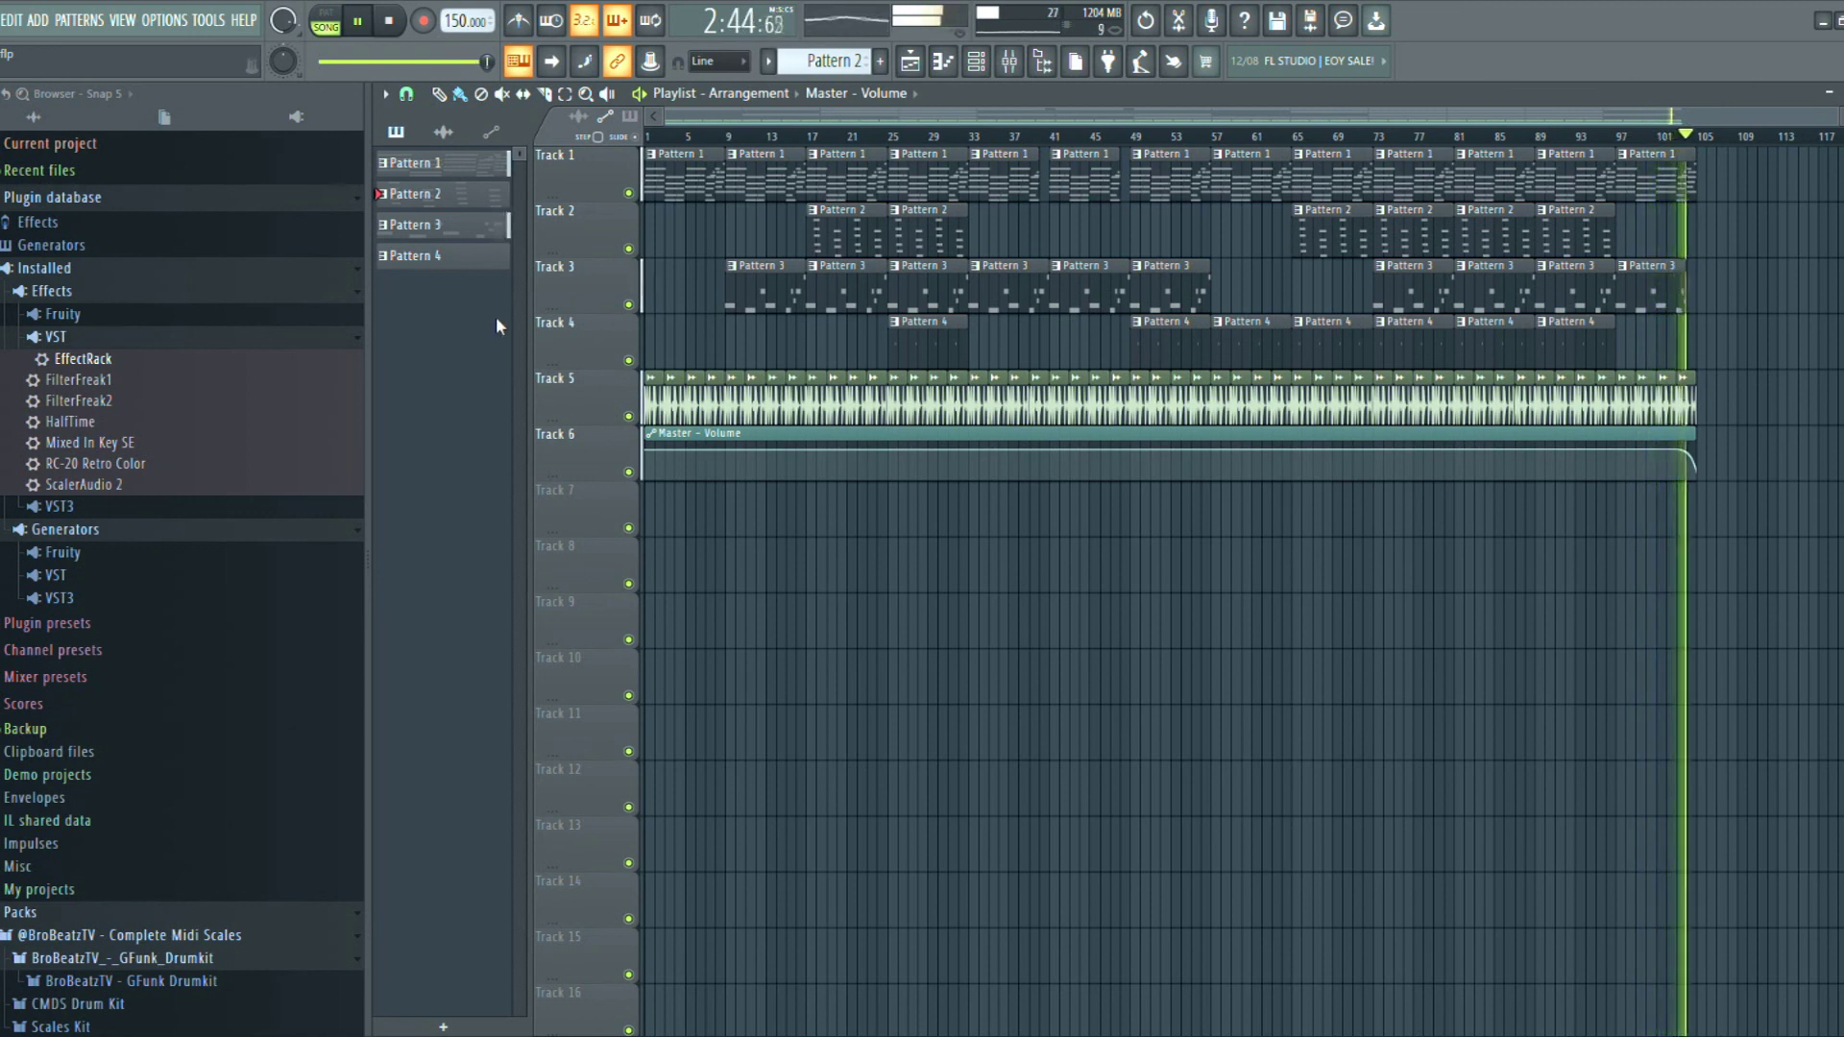
key(space)
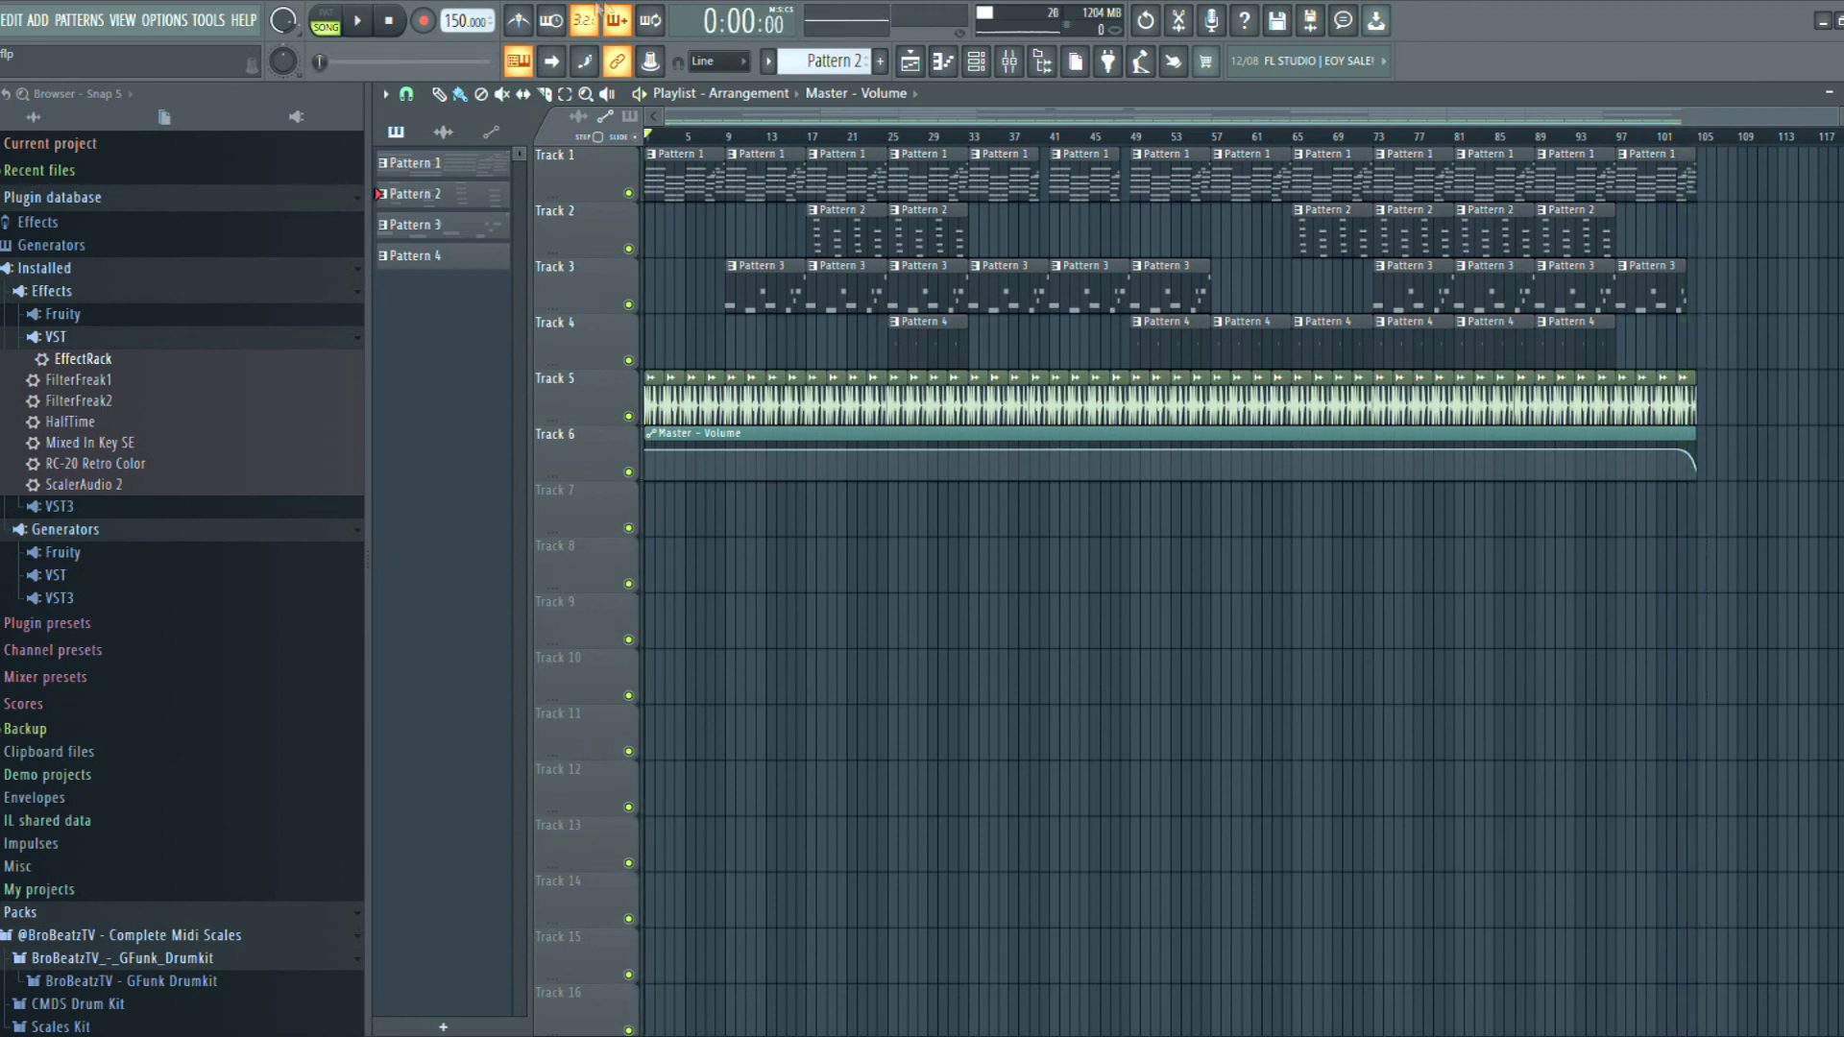